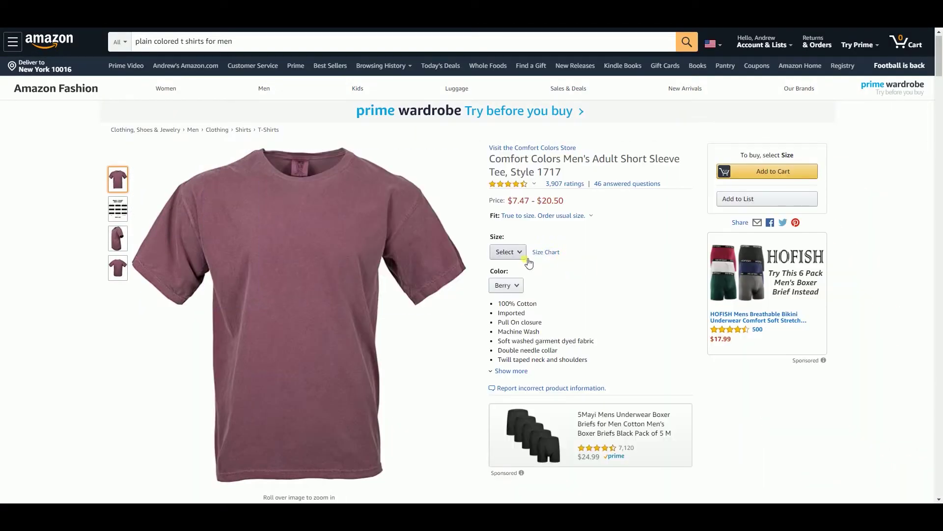
Choose size Medium and colour Denim for the Comfort Colors men's tee.
{"action": "left_click", "coordinate": [522, 255]}
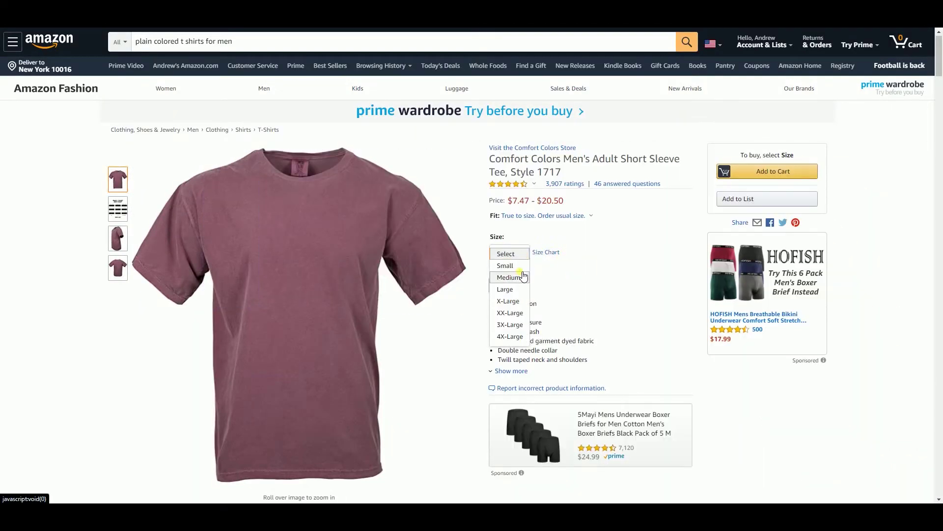
{"action": "left_click", "coordinate": [523, 276]}
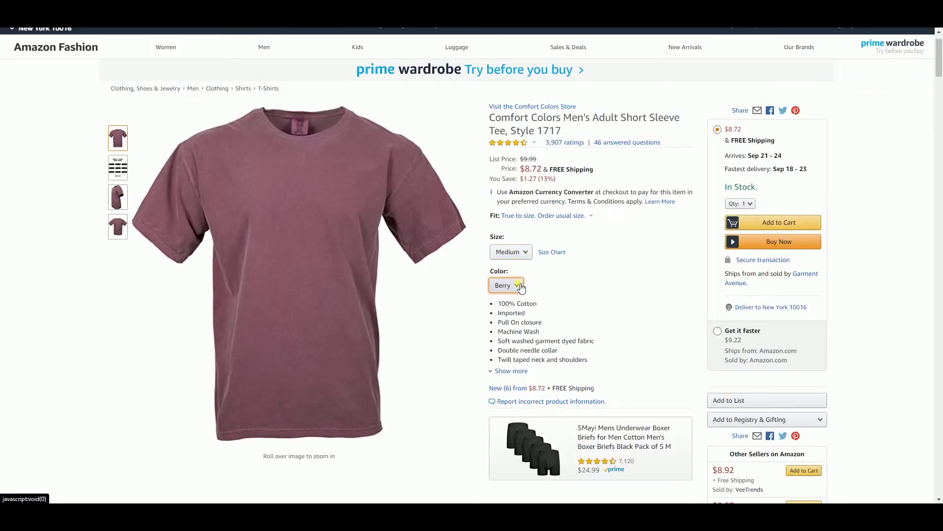
{"action": "left_click", "coordinate": [521, 288]}
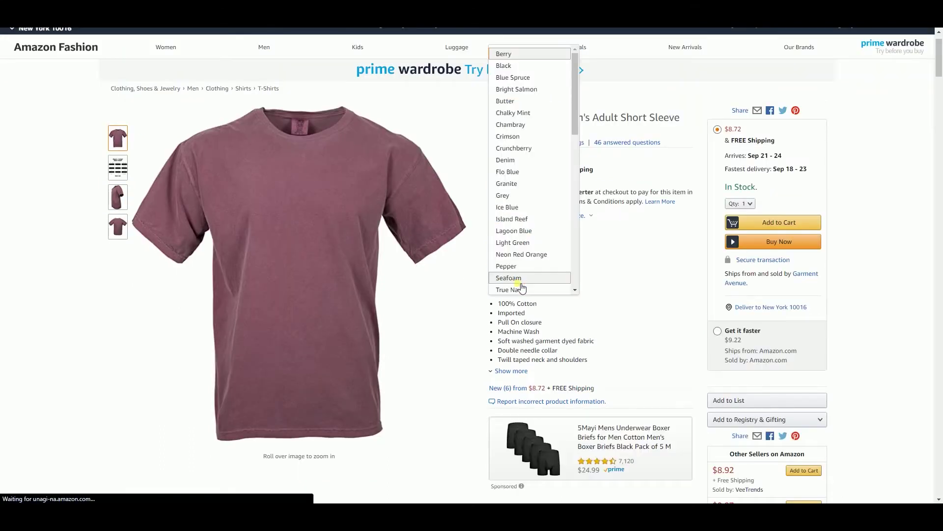
{"action": "left_click", "coordinate": [516, 165]}
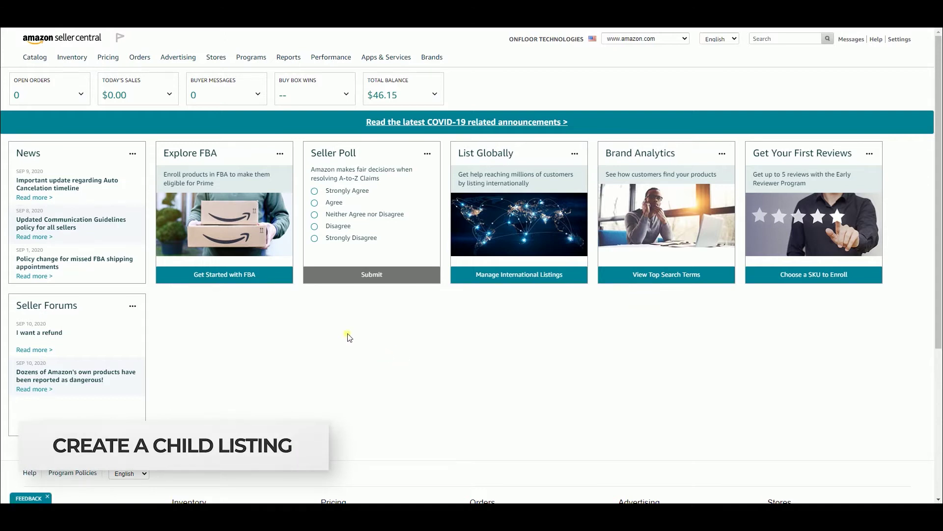
Go to Add a Product from the Inventory menu in the top navigation.
{"action": "mouse_move", "coordinate": [34, 57]}
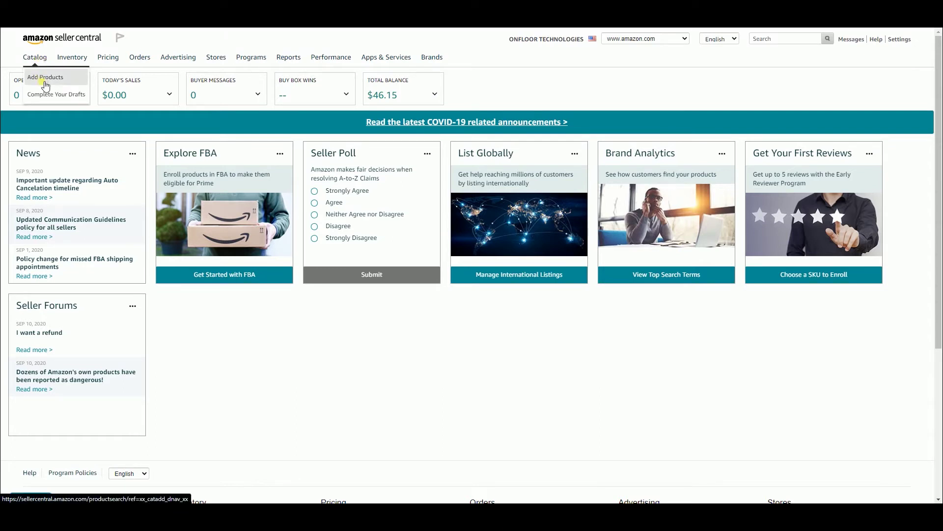
{"action": "mouse_move", "coordinate": [72, 57]}
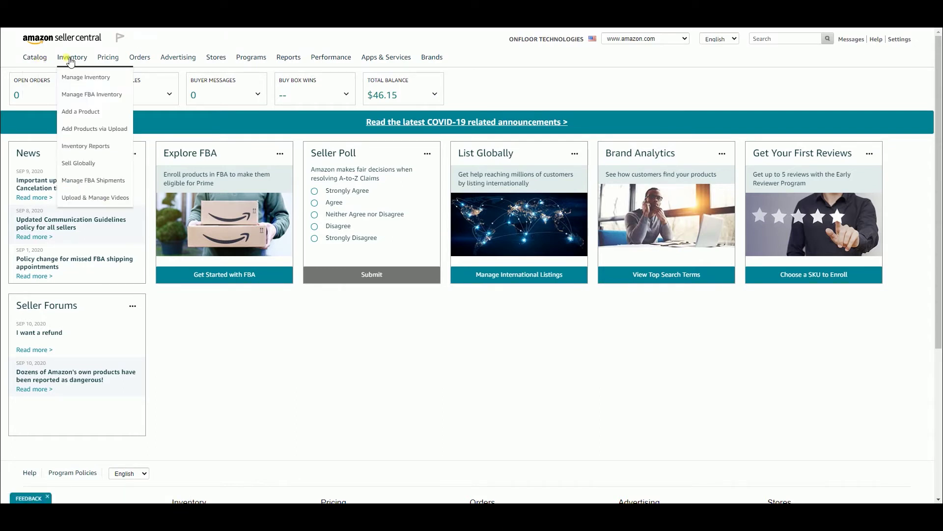
{"action": "left_click", "coordinate": [80, 117]}
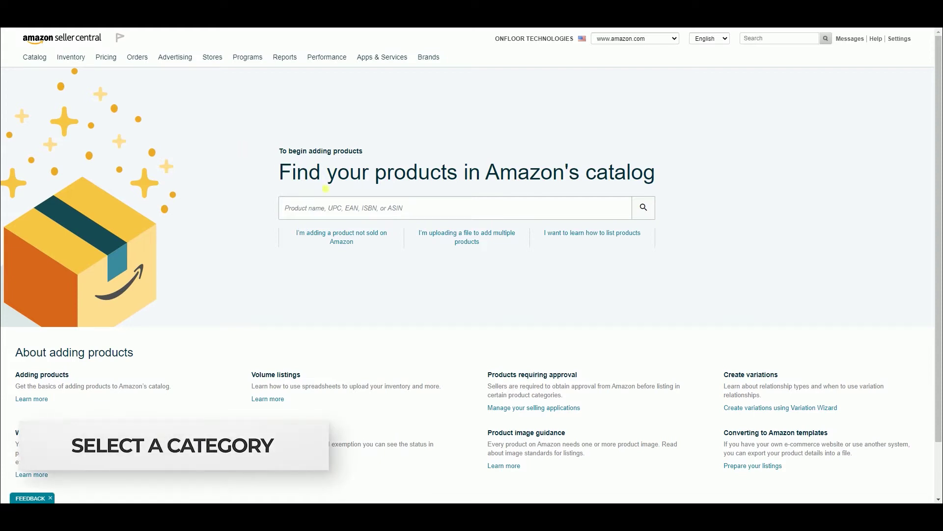
Follow the 'I'm adding a product not sold on Amazon' link to reach category selection.
{"action": "left_click", "coordinate": [347, 204]}
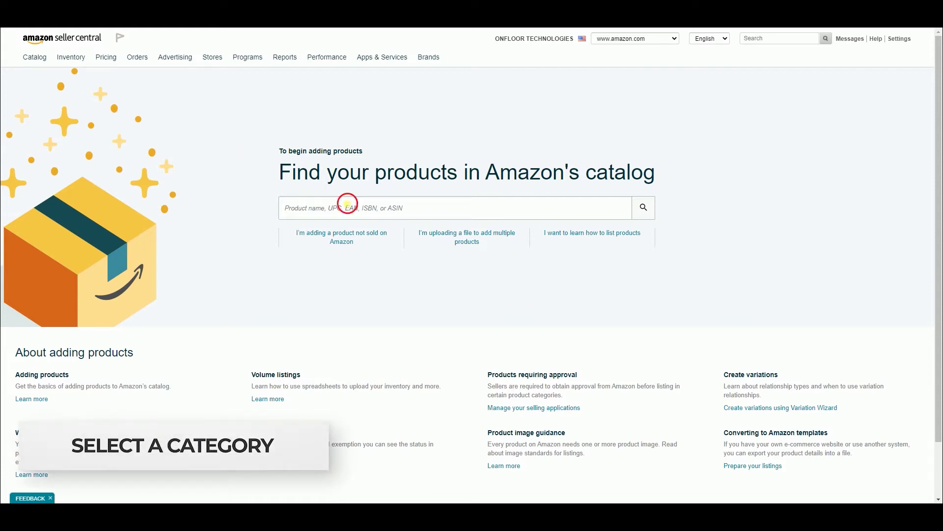
{"action": "left_click", "coordinate": [342, 241]}
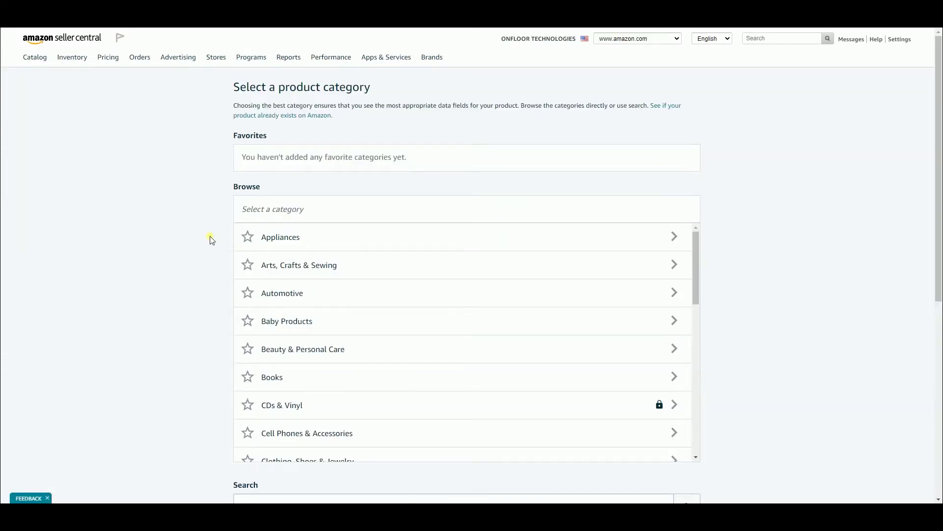
Browse the category list, opening and then clearing Industrial & Scientific.
{"action": "scroll", "coordinate": [422, 229], "scroll_direction": "down", "scroll_amount": 2}
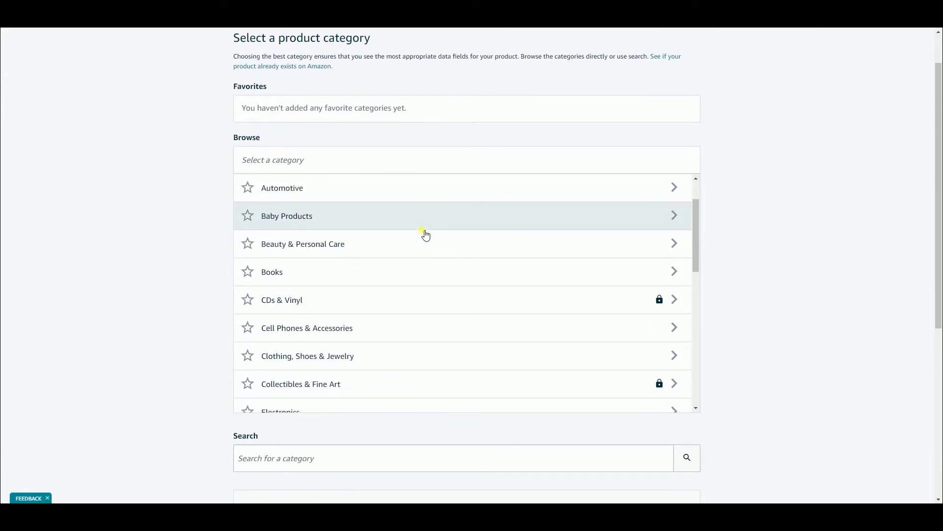
{"action": "scroll", "coordinate": [425, 236], "scroll_direction": "down", "scroll_amount": 4}
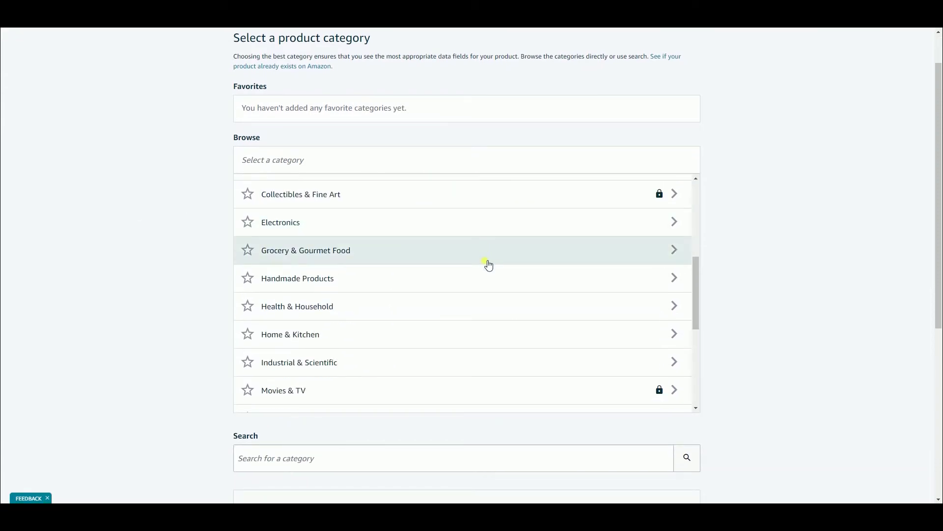
{"action": "scroll", "coordinate": [486, 275], "scroll_direction": "down", "scroll_amount": 2}
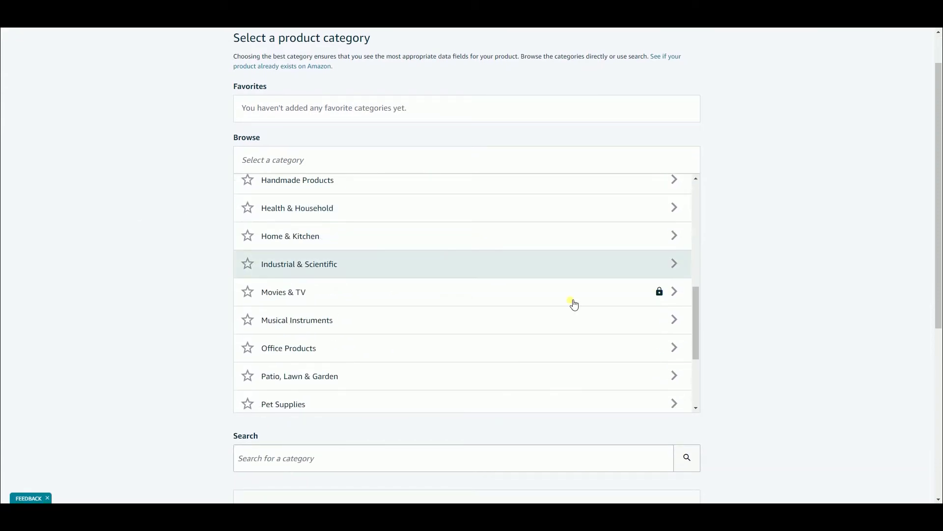
{"action": "left_click", "coordinate": [514, 260]}
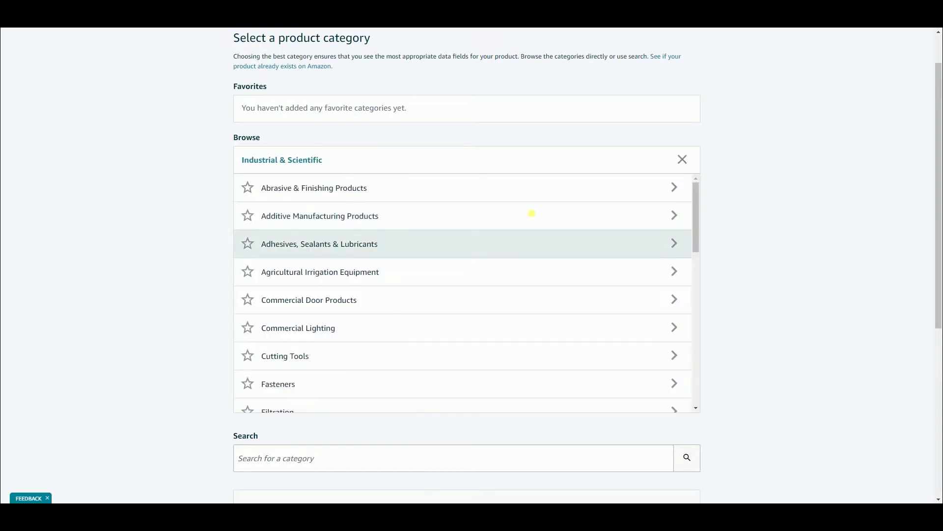
{"action": "left_click", "coordinate": [683, 160]}
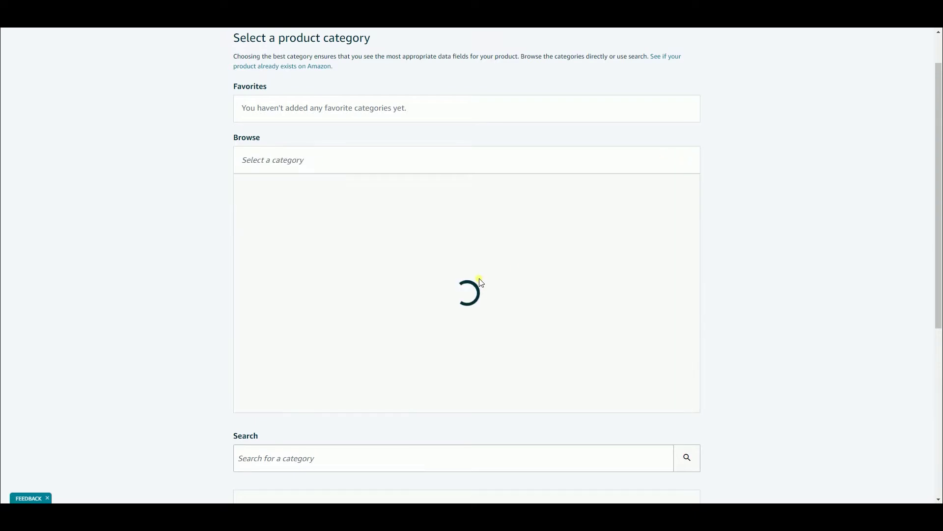
{"action": "scroll", "coordinate": [469, 290], "scroll_direction": "down", "scroll_amount": 2}
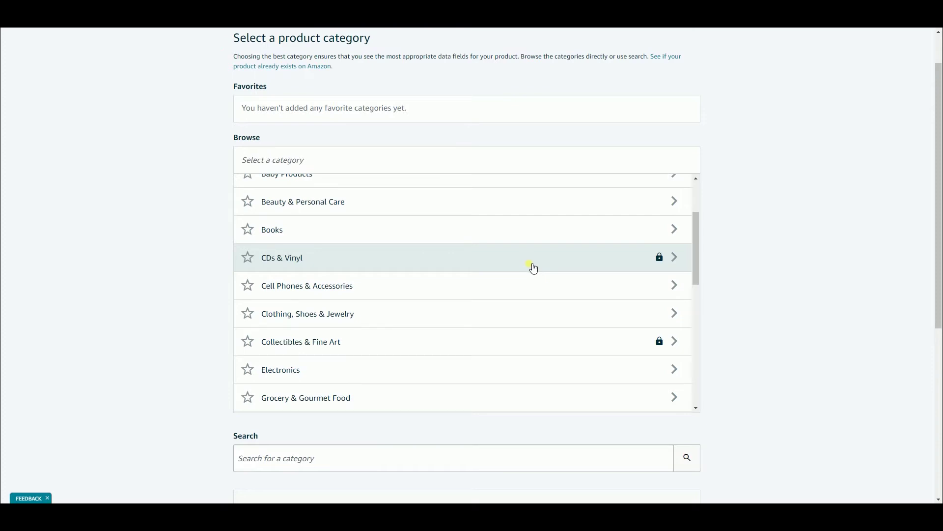
{"action": "scroll", "coordinate": [526, 270], "scroll_direction": "down", "scroll_amount": 2}
Search categories for 'T-Shirt' and select Men > Clothing > T-Shirts & Tanks > T-Shirts.
{"action": "left_click", "coordinate": [394, 457]}
{"action": "type", "text": "T-Shirt"}
{"action": "key", "text": "Return"}
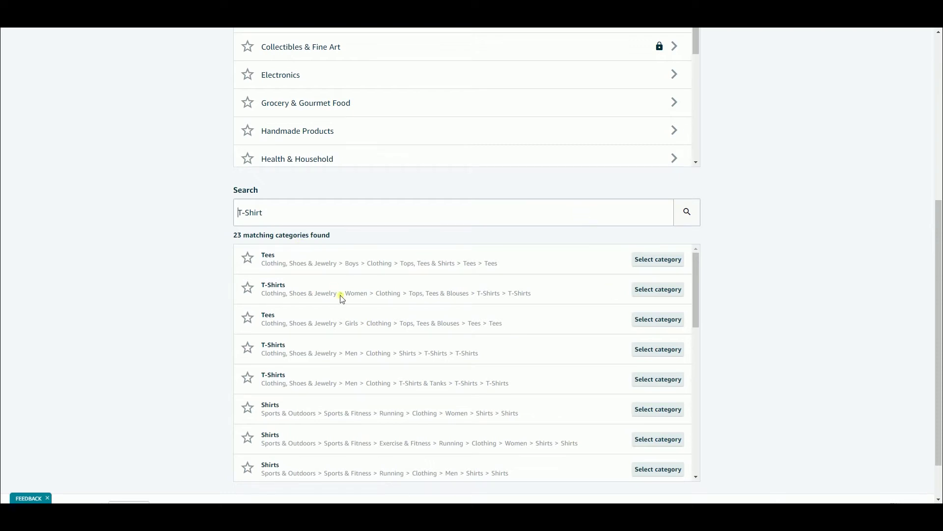
{"action": "scroll", "coordinate": [292, 437], "scroll_direction": "down", "scroll_amount": 2}
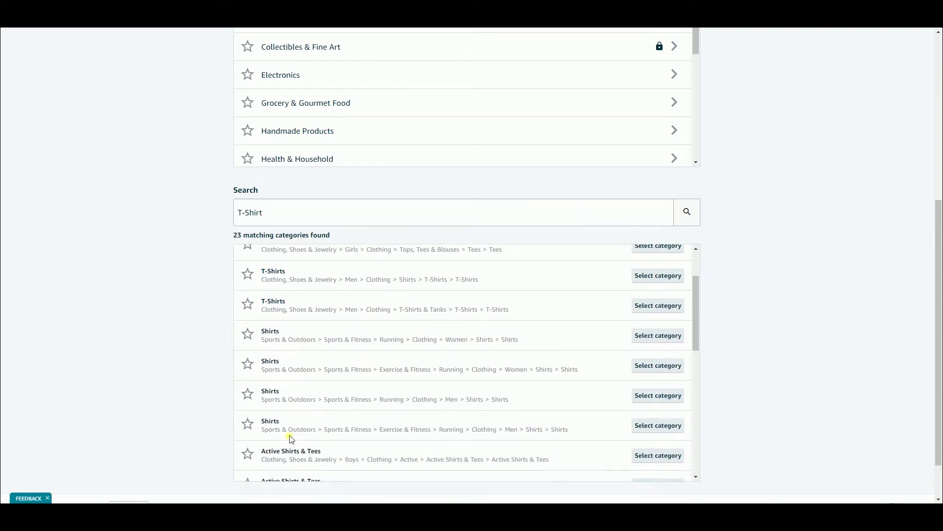
{"action": "scroll", "coordinate": [385, 278], "scroll_direction": "up", "scroll_amount": 2}
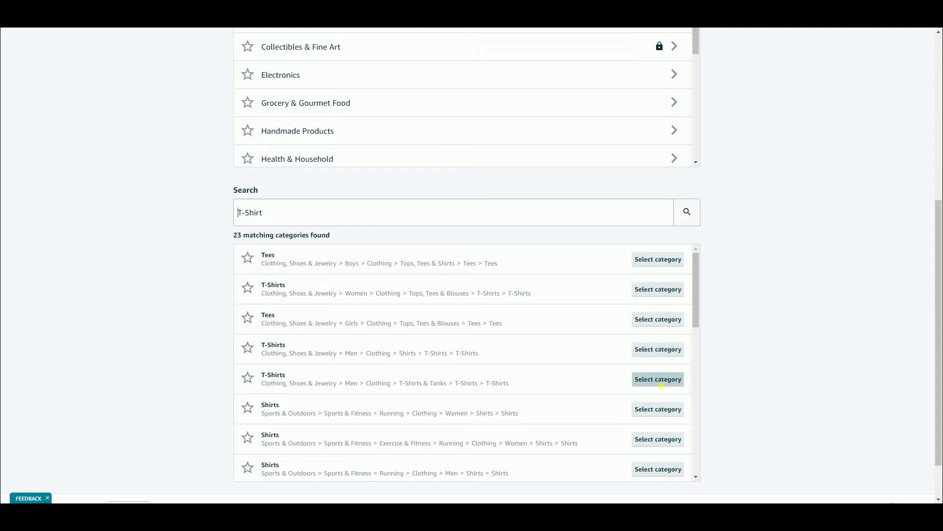
{"action": "left_click", "coordinate": [663, 383]}
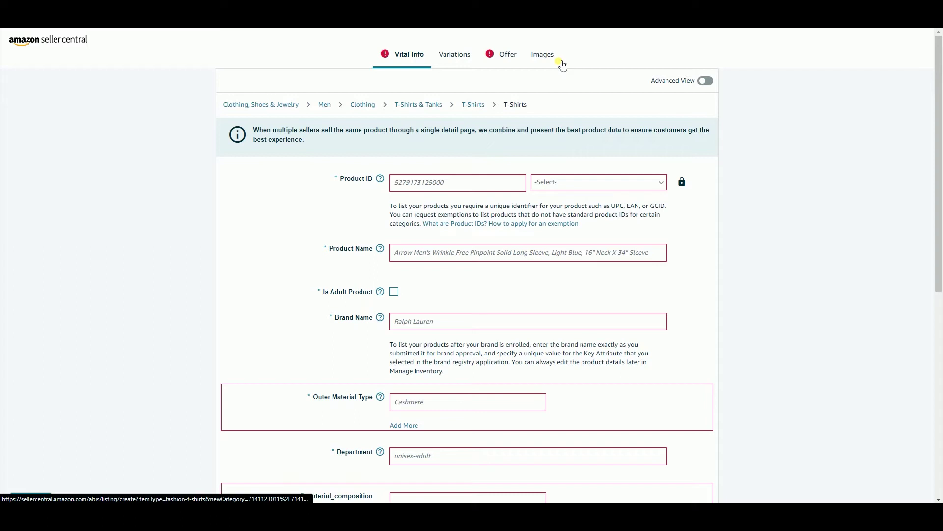
Turn on Advanced View so all T-shirt listing sections and required Vital Info fields show.
{"action": "left_click", "coordinate": [708, 81]}
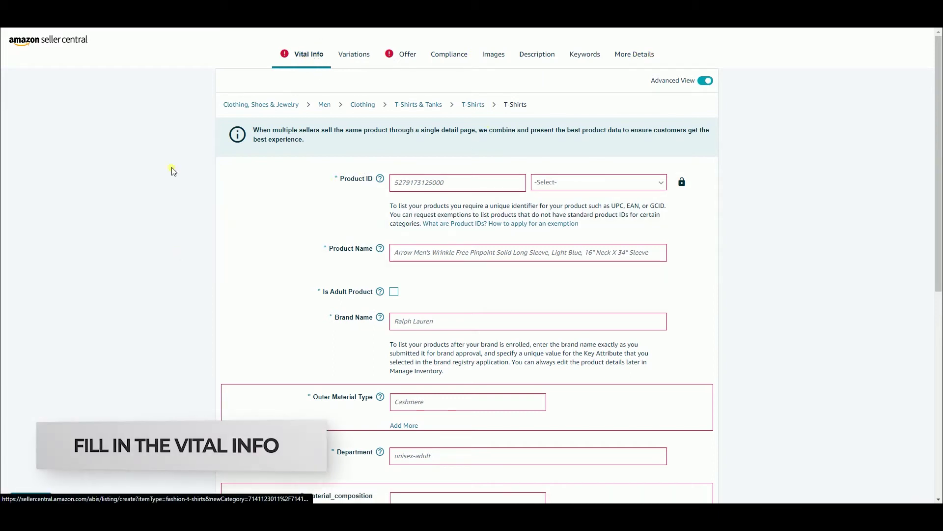
{"action": "scroll", "coordinate": [172, 170], "scroll_direction": "down", "scroll_amount": 1}
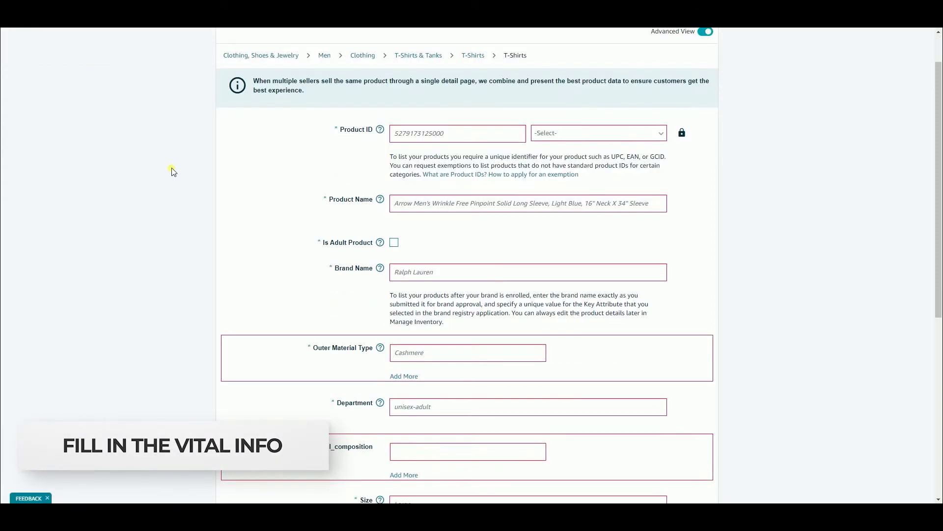
Set the product ID type to UPC and the brand name to 'Comfort Tees'.
{"action": "left_click", "coordinate": [457, 138]}
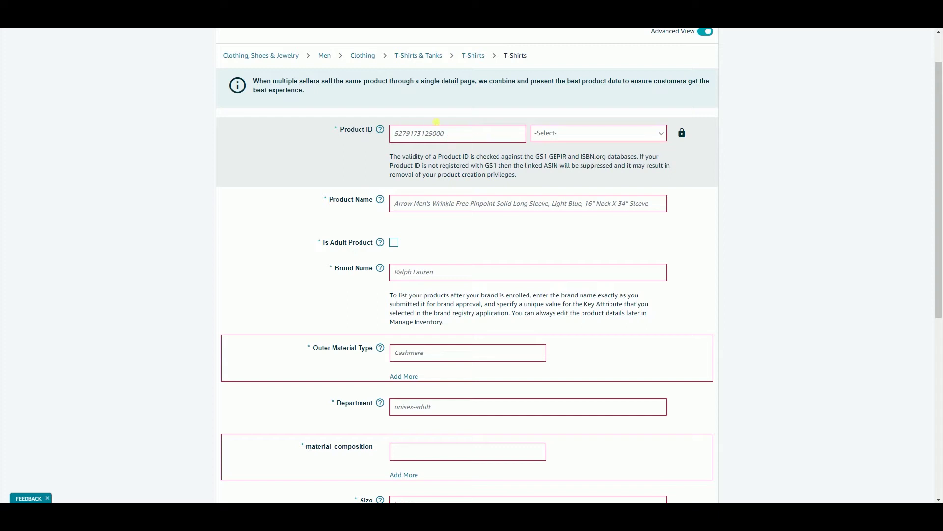
{"action": "left_click", "coordinate": [611, 134]}
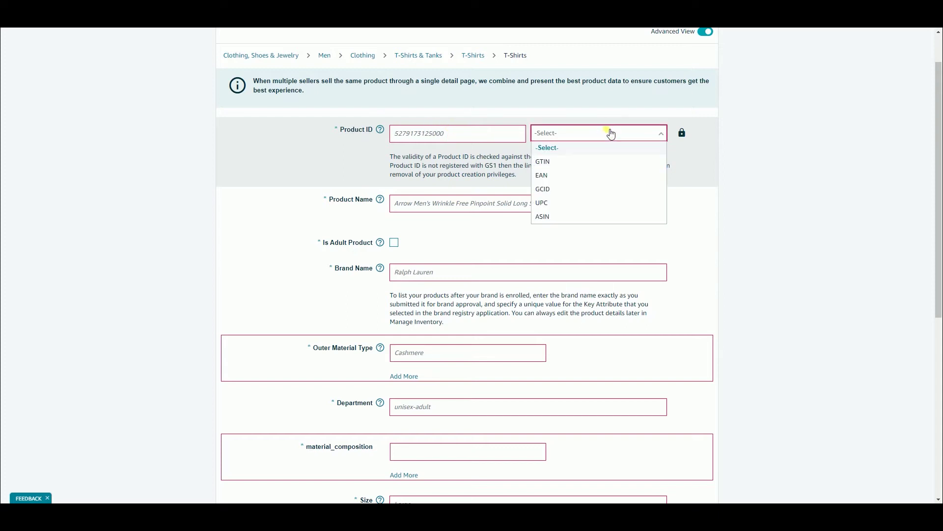
{"action": "left_click", "coordinate": [572, 207]}
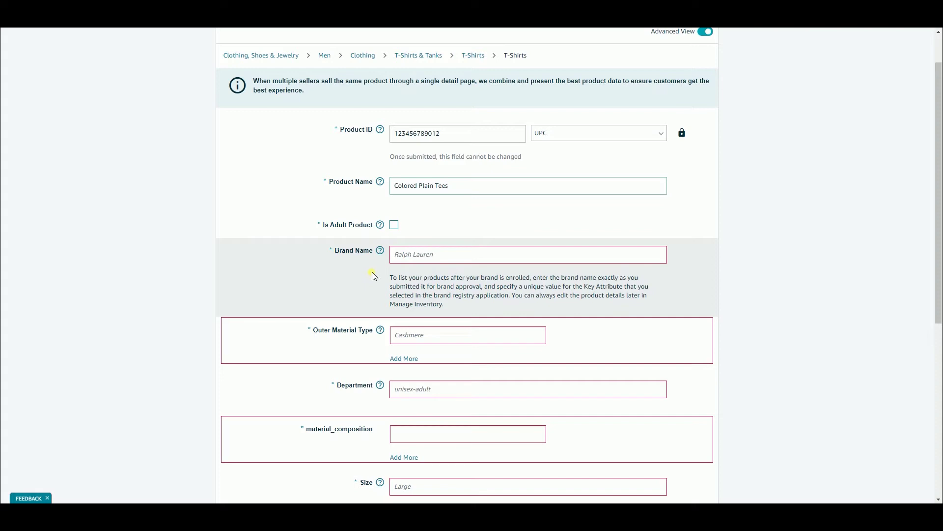
{"action": "left_click", "coordinate": [452, 254]}
{"action": "scroll", "coordinate": [453, 265], "scroll_direction": "down", "scroll_amount": 1}
{"action": "type", "text": "Com"}
{"action": "type", "text": "fort "}
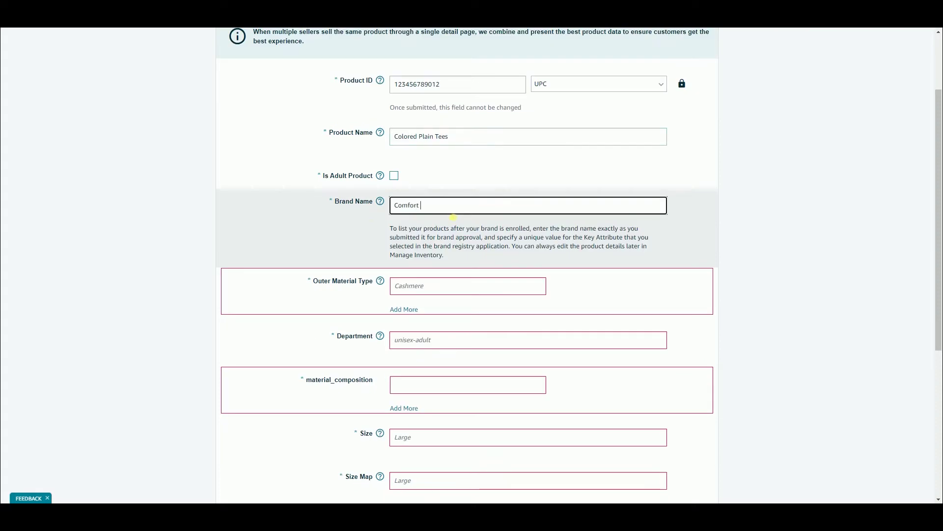
{"action": "type", "text": "Tees"}
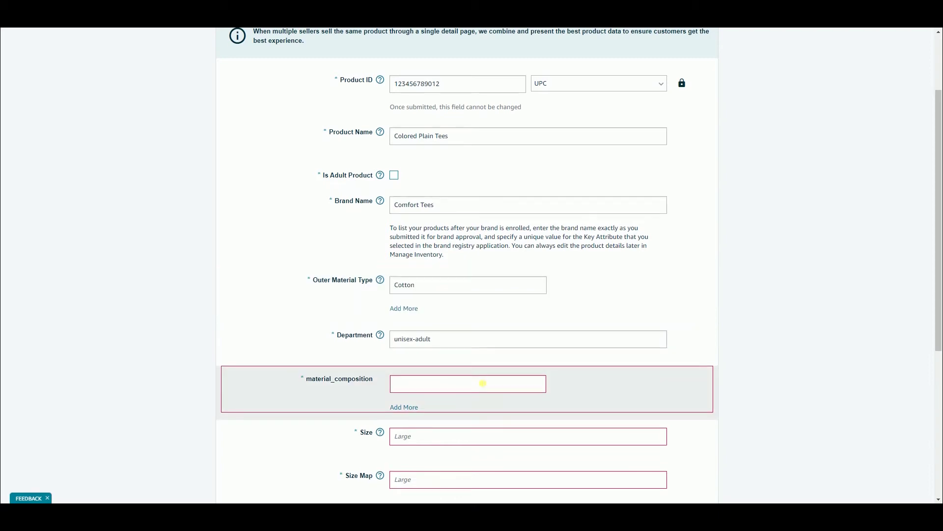
Enter Cotton as the material composition.
{"action": "scroll", "coordinate": [482, 381], "scroll_direction": "down", "scroll_amount": 2}
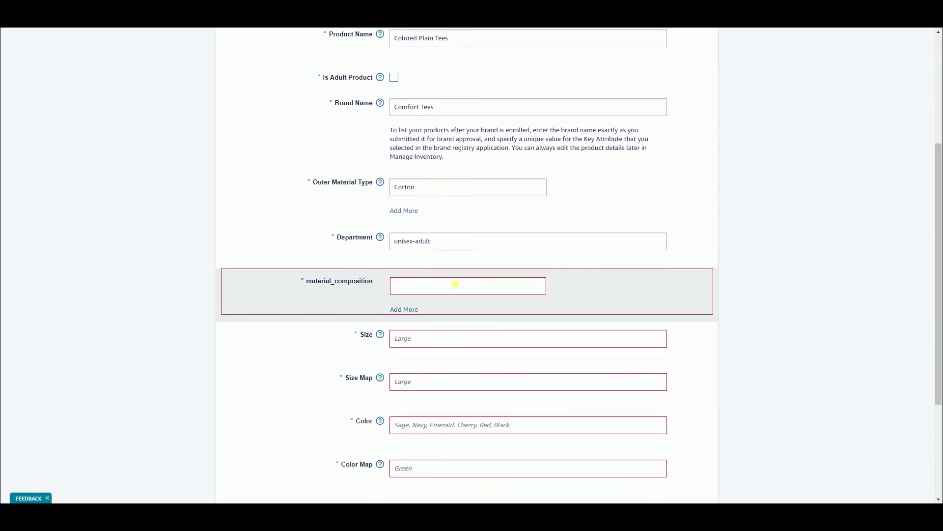
{"action": "left_click", "coordinate": [459, 288]}
{"action": "type", "text": "Coot"}
{"action": "key", "text": "BackSpace"}
{"action": "type", "text": "tton"}
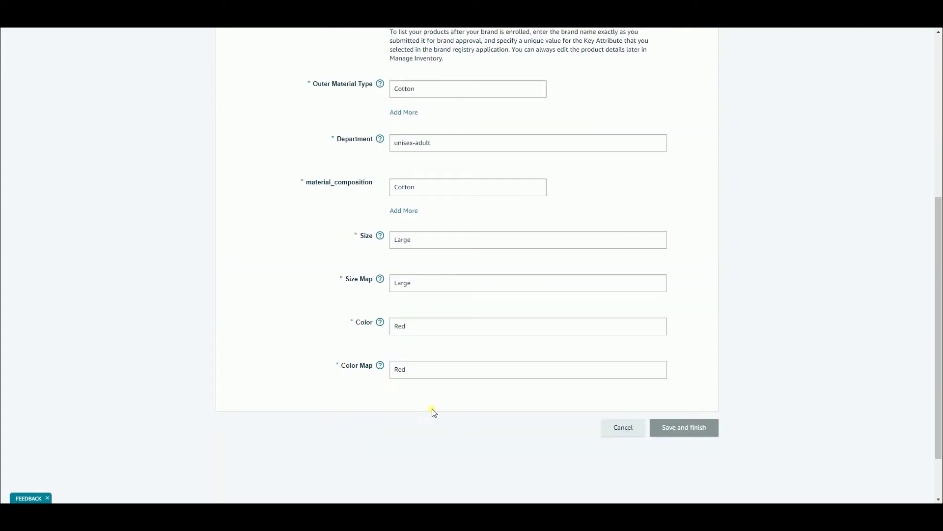
{"action": "scroll", "coordinate": [407, 420], "scroll_direction": "up", "scroll_amount": 5}
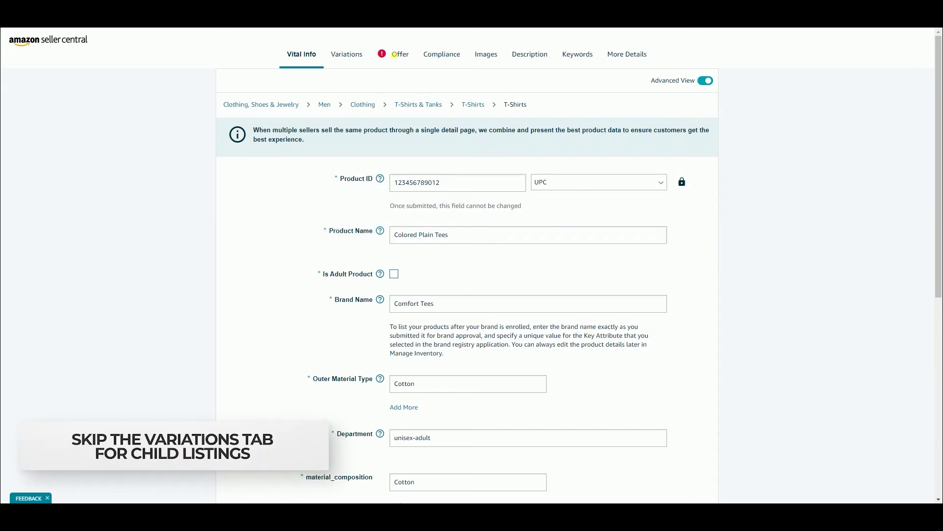
On the Offer tab, enter seller SKU COMTEE2020041 and standard price 25.
{"action": "left_click", "coordinate": [398, 58]}
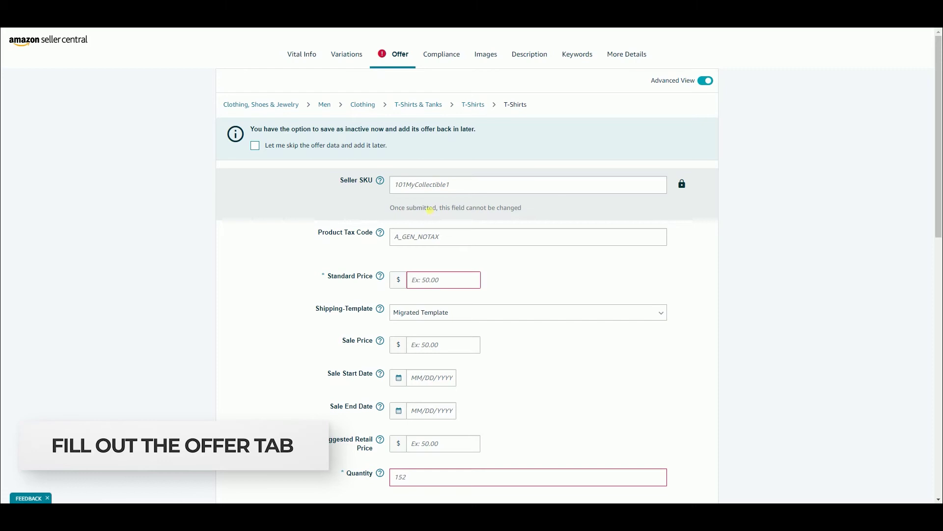
{"action": "left_click", "coordinate": [430, 187]}
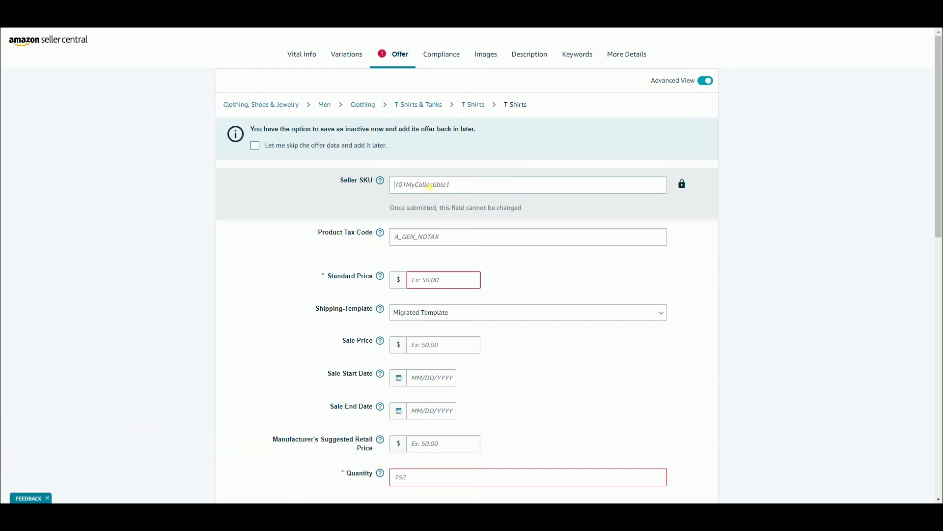
{"action": "type", "text": "COMTEE2020041"}
{"action": "left_click", "coordinate": [453, 284]}
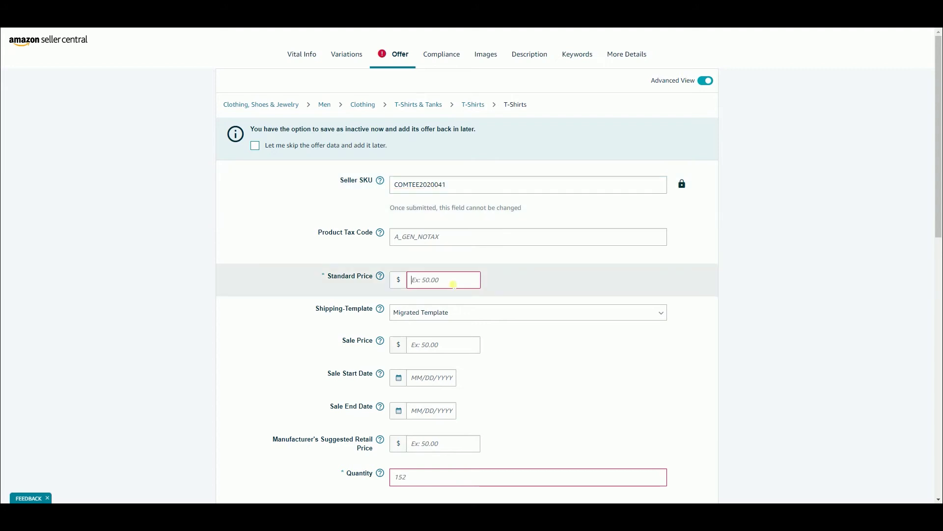
{"action": "type", "text": "25"}
{"action": "left_click", "coordinate": [744, 329]}
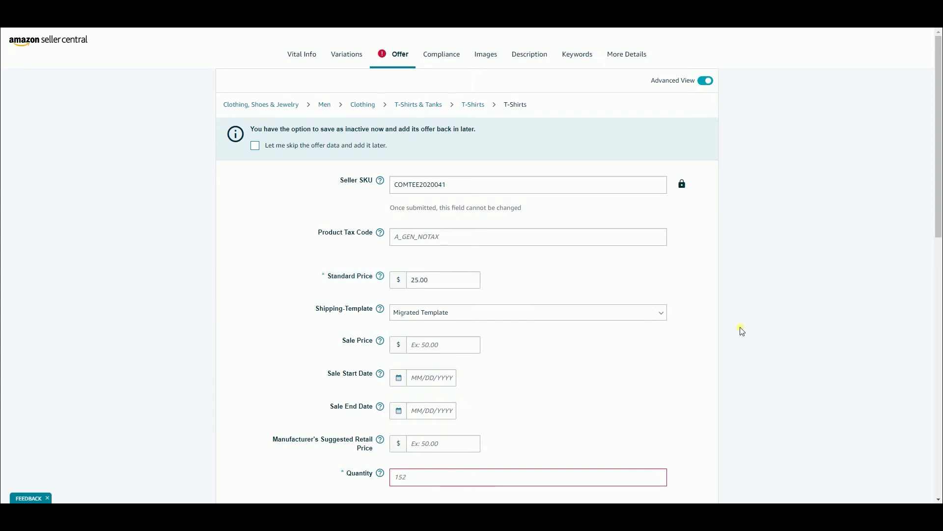
Choose Fulfilled by Amazon as the fulfilment channel.
{"action": "scroll", "coordinate": [739, 329], "scroll_direction": "down", "scroll_amount": 2}
{"action": "scroll", "coordinate": [736, 328], "scroll_direction": "down", "scroll_amount": 4}
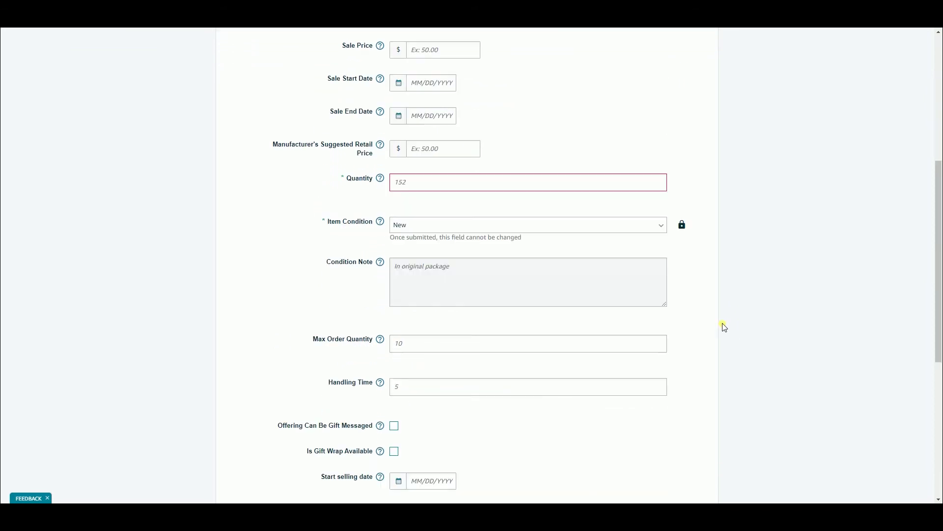
{"action": "left_click", "coordinate": [456, 182]}
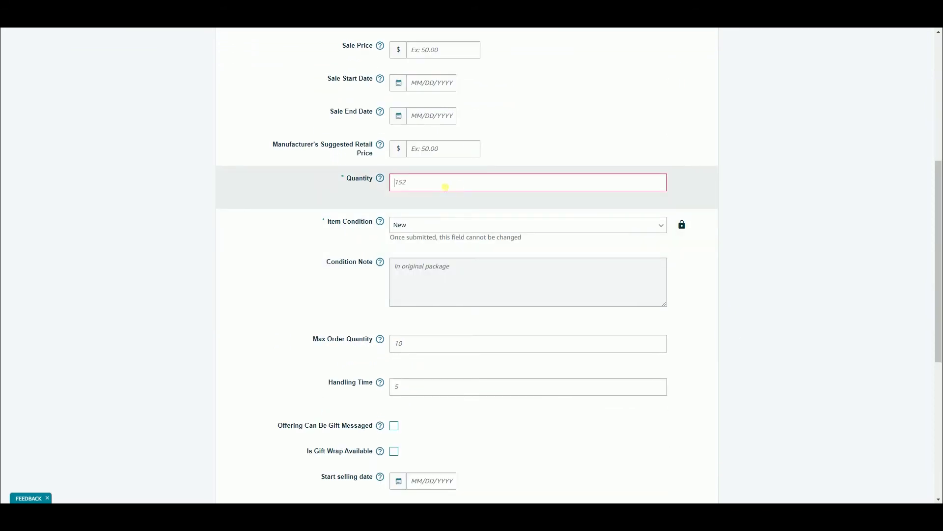
{"action": "scroll", "coordinate": [445, 187], "scroll_direction": "down", "scroll_amount": 5}
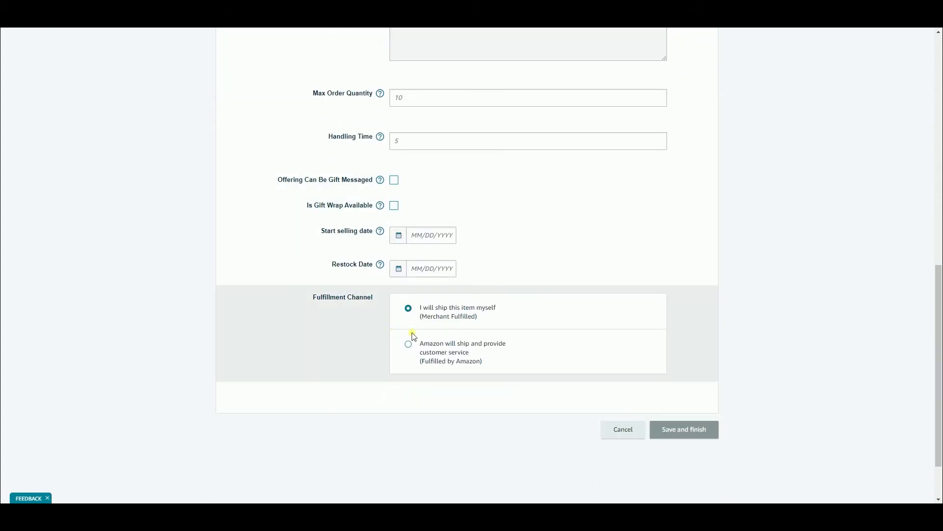
{"action": "left_click", "coordinate": [409, 345]}
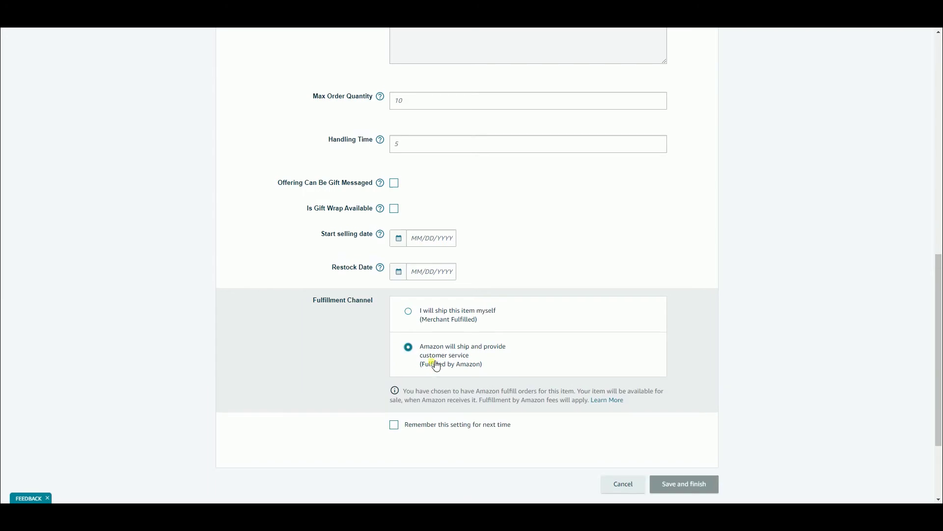
{"action": "scroll", "coordinate": [435, 362], "scroll_direction": "up", "scroll_amount": 6}
{"action": "scroll", "coordinate": [433, 359], "scroll_direction": "up", "scroll_amount": 1}
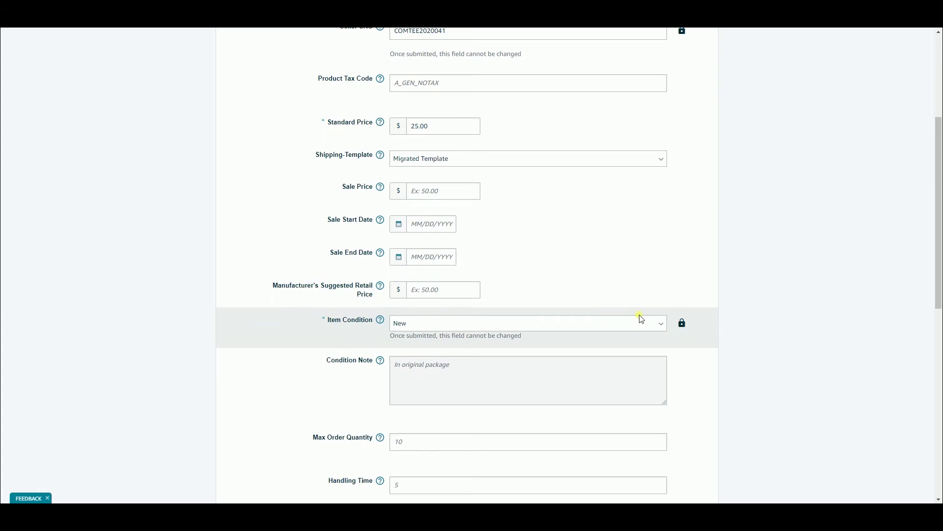
Set the maximum order quantity to 10.
{"action": "scroll", "coordinate": [640, 322], "scroll_direction": "down", "scroll_amount": 3}
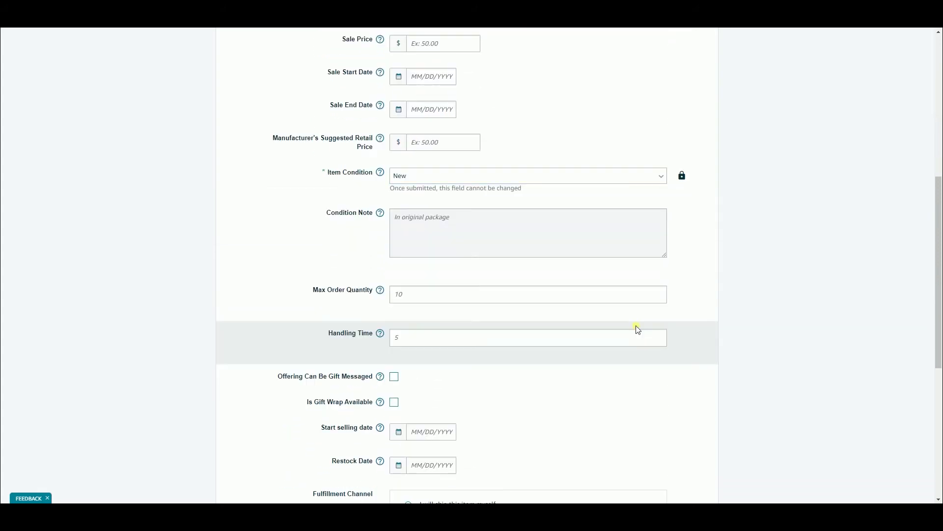
{"action": "left_click", "coordinate": [460, 294]}
{"action": "type", "text": "10"}
{"action": "scroll", "coordinate": [702, 373], "scroll_direction": "up", "scroll_amount": 7}
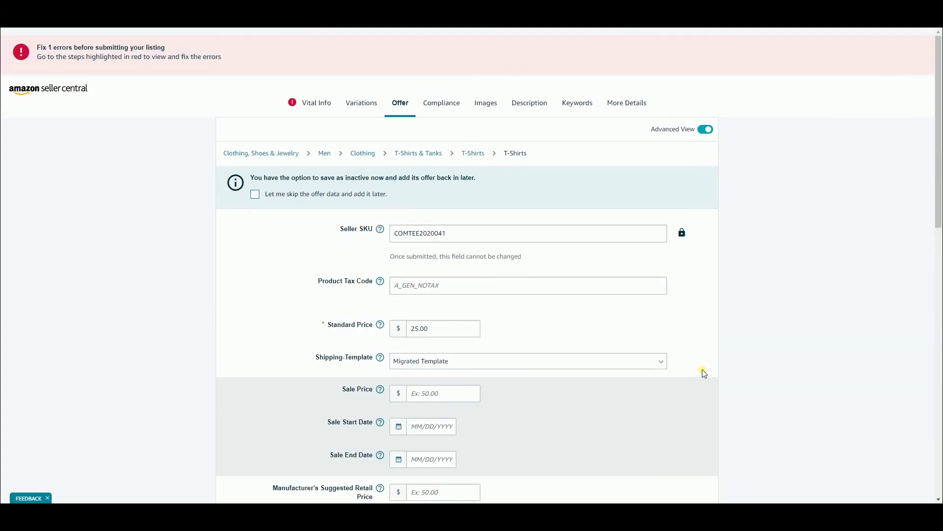
Review the Compliance battery fields, then move on to the Images tab.
{"action": "left_click", "coordinate": [440, 108]}
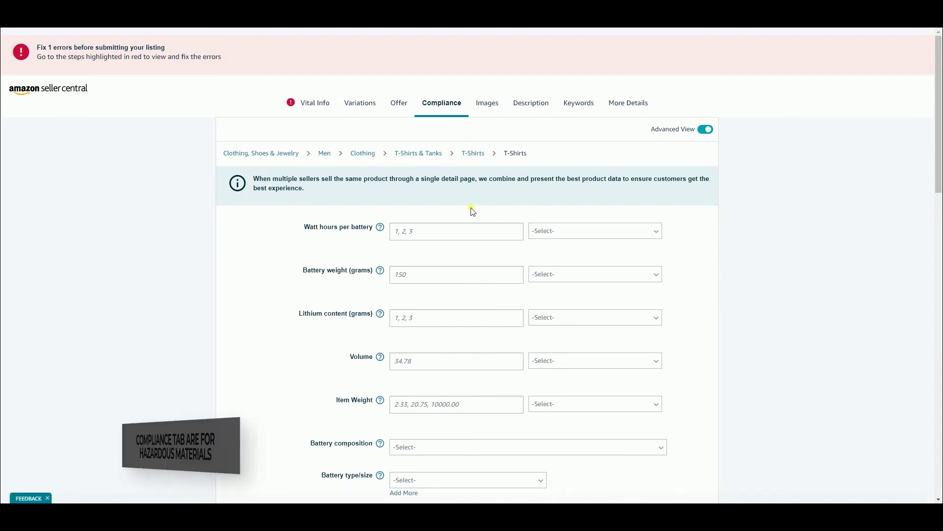
{"action": "scroll", "coordinate": [516, 202], "scroll_direction": "down", "scroll_amount": 2}
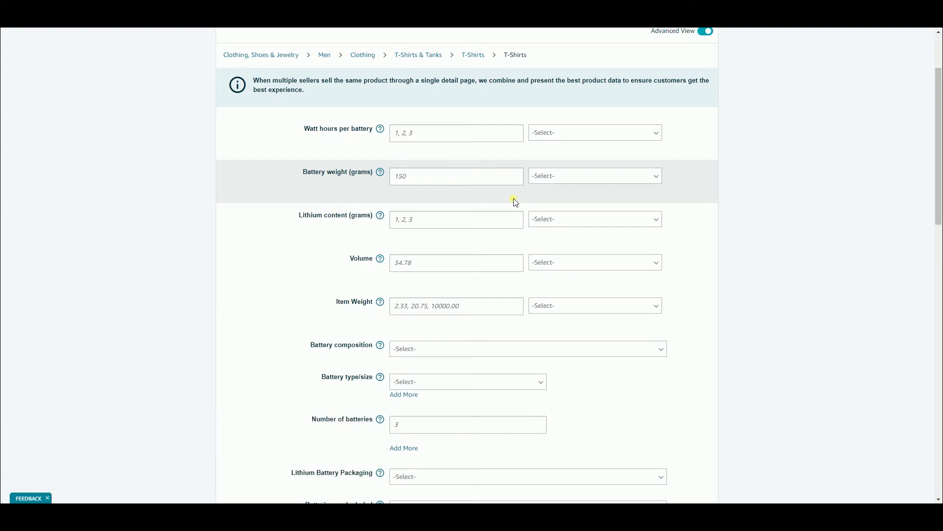
{"action": "scroll", "coordinate": [514, 201], "scroll_direction": "up", "scroll_amount": 2}
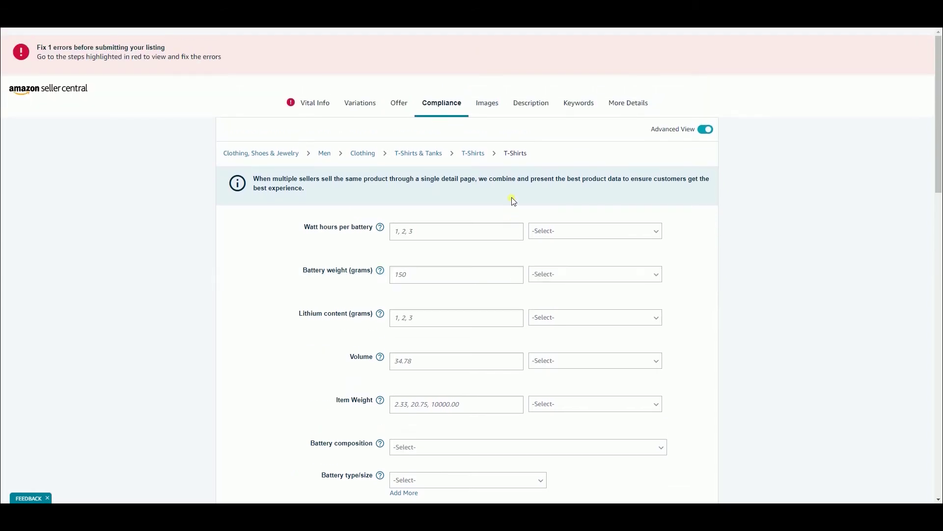
{"action": "left_click", "coordinate": [495, 111]}
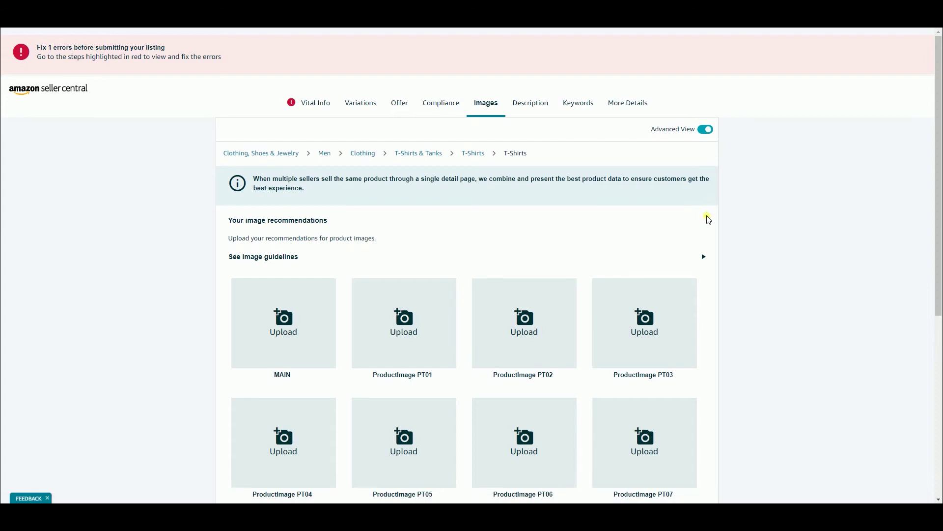
{"action": "scroll", "coordinate": [662, 243], "scroll_direction": "down", "scroll_amount": 5}
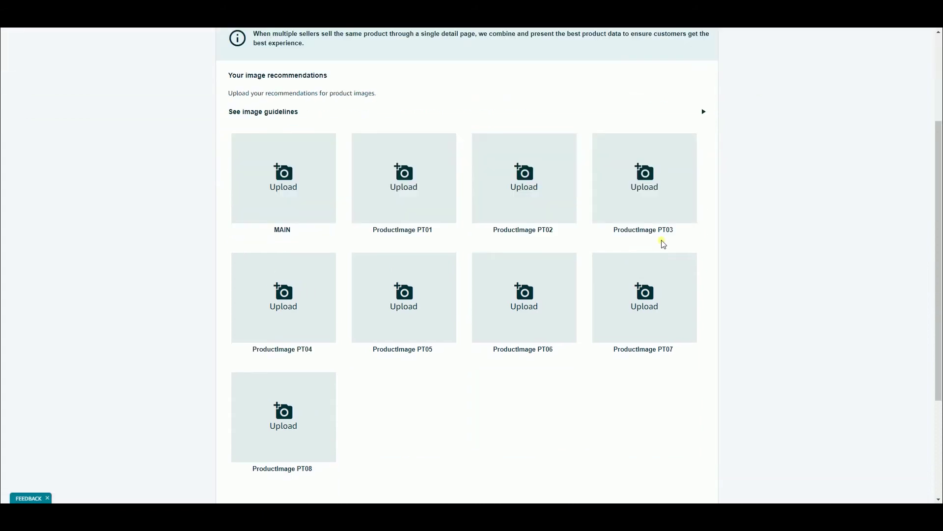
{"action": "scroll", "coordinate": [659, 241], "scroll_direction": "up", "scroll_amount": 5}
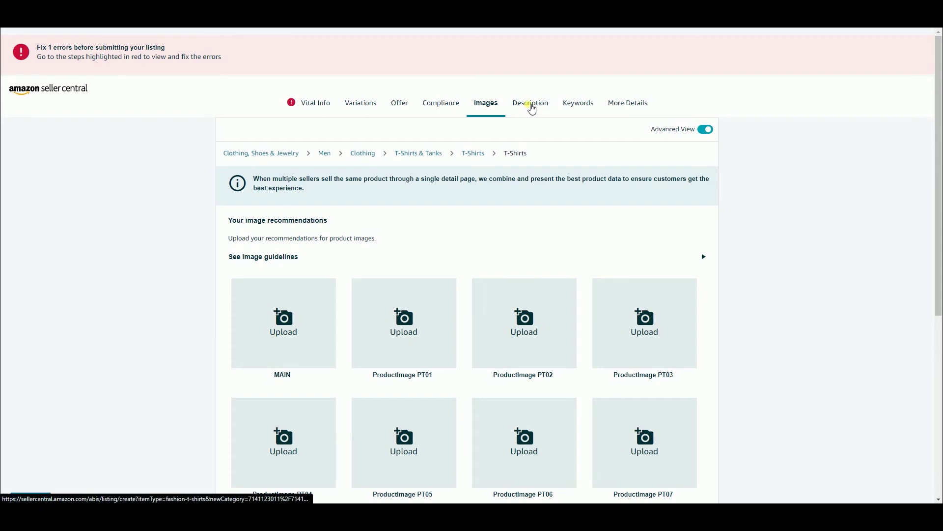
Open the Description tab and add four extra Key Product Features lines.
{"action": "left_click", "coordinate": [530, 104]}
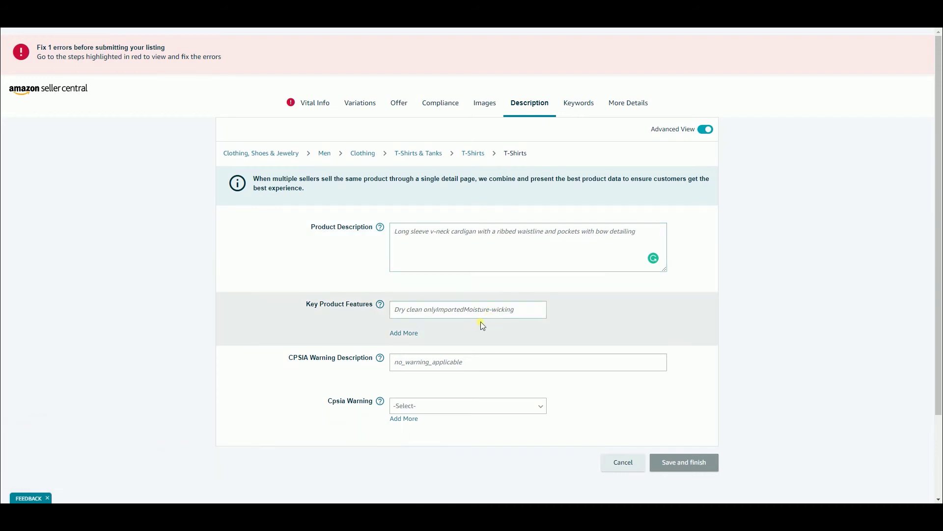
{"action": "left_click", "coordinate": [409, 339]}
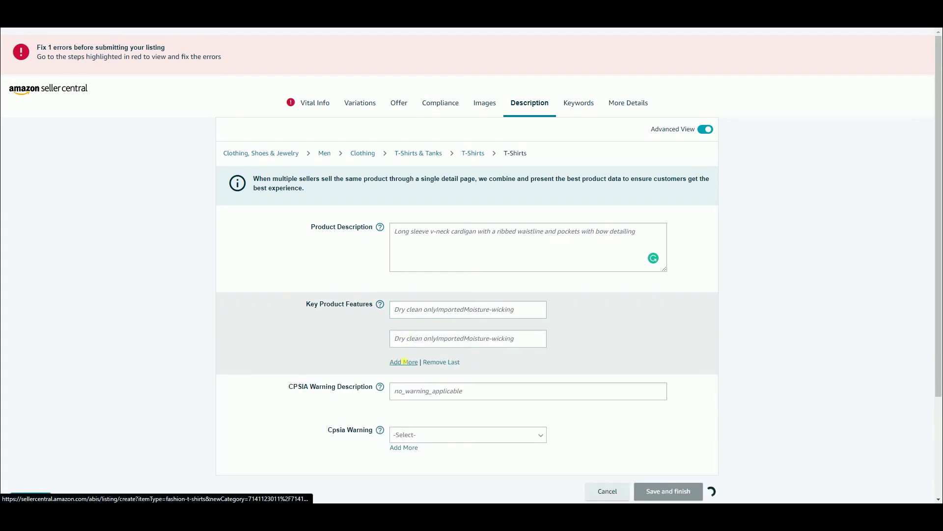
{"action": "left_click", "coordinate": [398, 362]}
{"action": "left_click", "coordinate": [398, 391]}
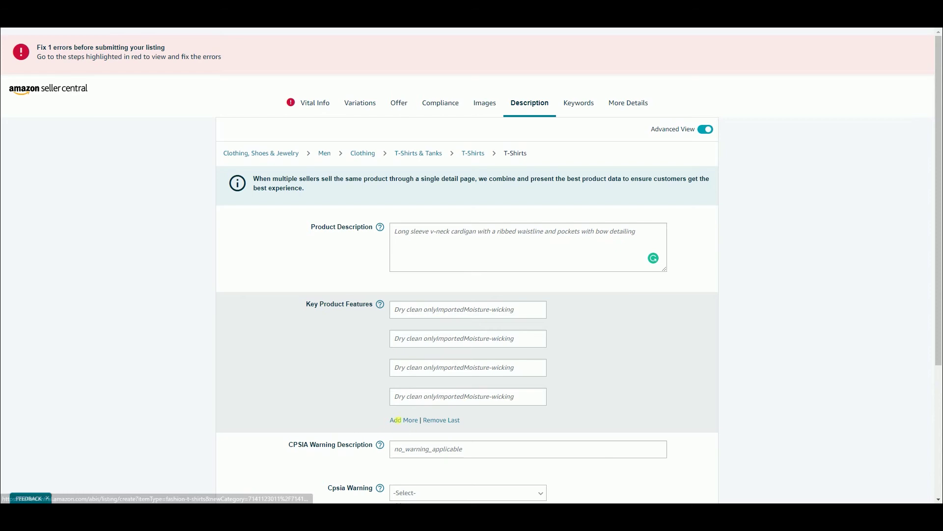
{"action": "left_click", "coordinate": [398, 419]}
{"action": "scroll", "coordinate": [571, 449], "scroll_direction": "down", "scroll_amount": 2}
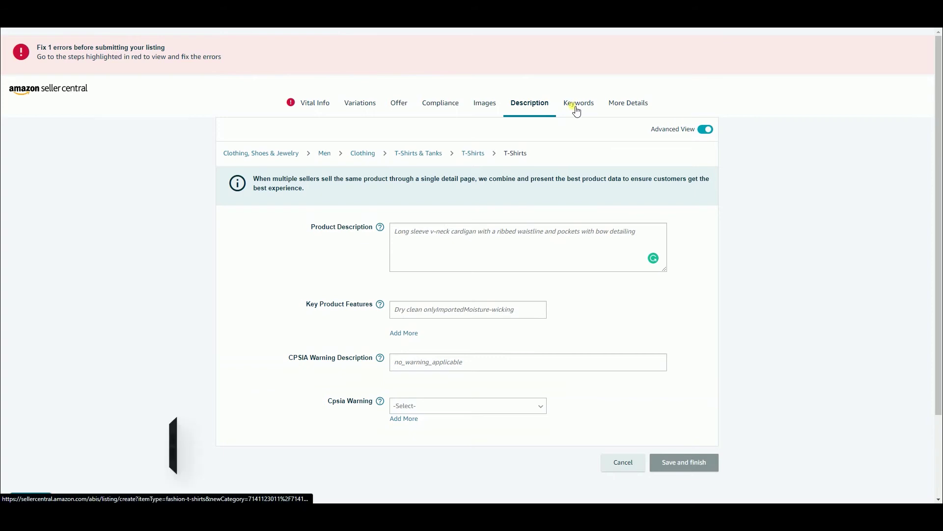
Open the Keywords tab to show the empty Search Terms field.
{"action": "left_click", "coordinate": [572, 111]}
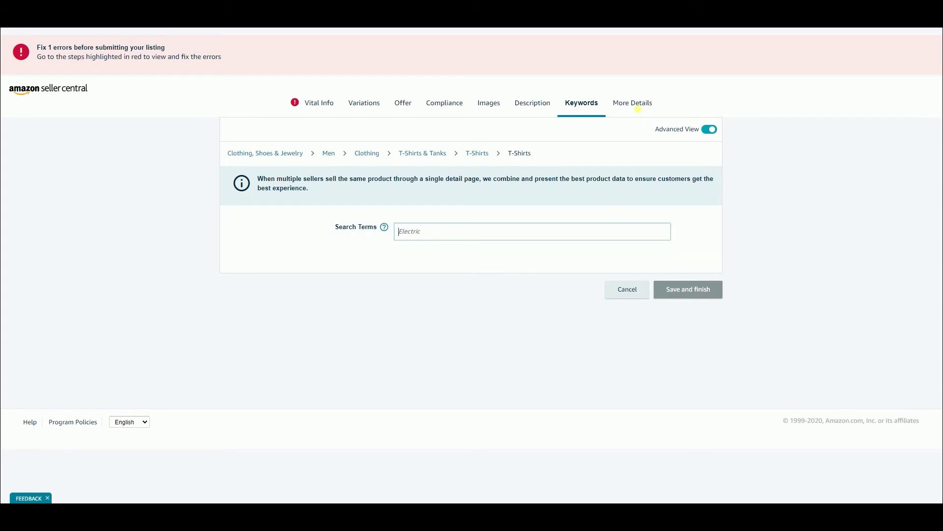
Scroll through the More Details shipping weight and package dimension fields.
{"action": "left_click", "coordinate": [638, 104]}
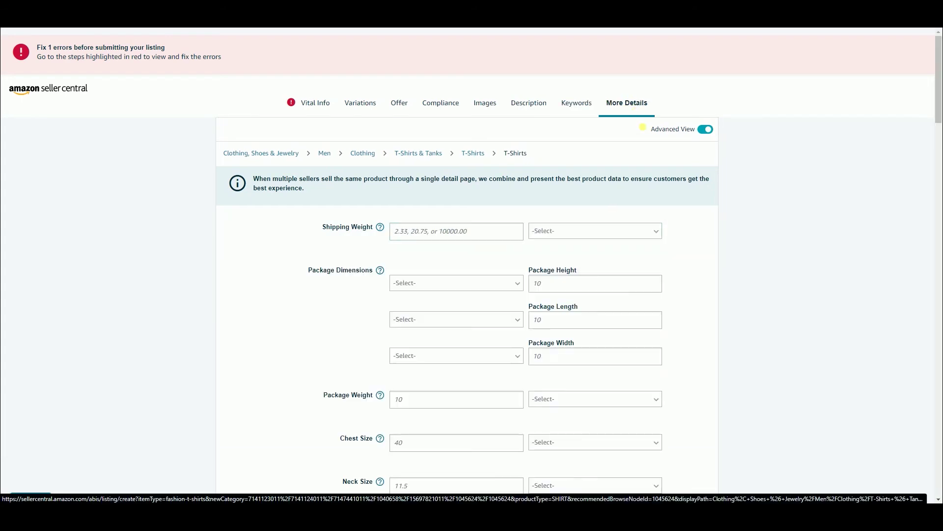
{"action": "scroll", "coordinate": [732, 237], "scroll_direction": "down", "scroll_amount": 1}
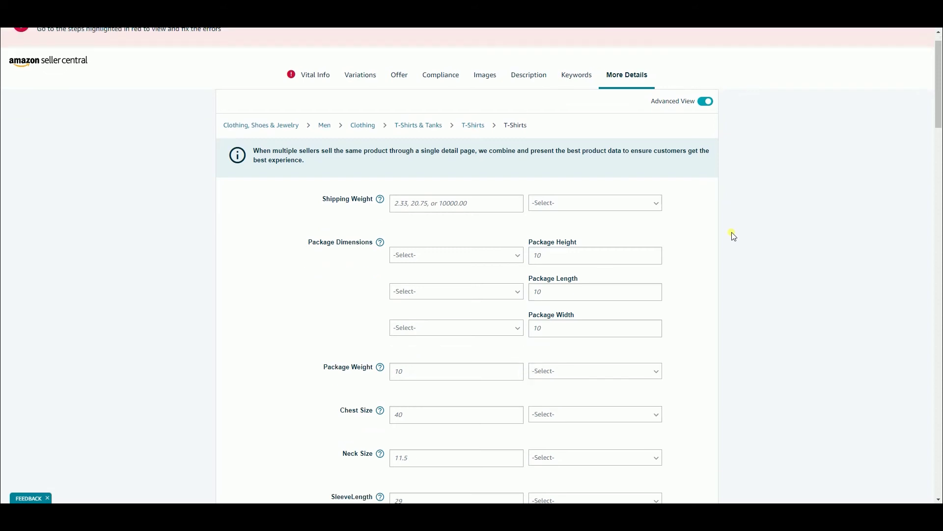
{"action": "left_click", "coordinate": [558, 314]}
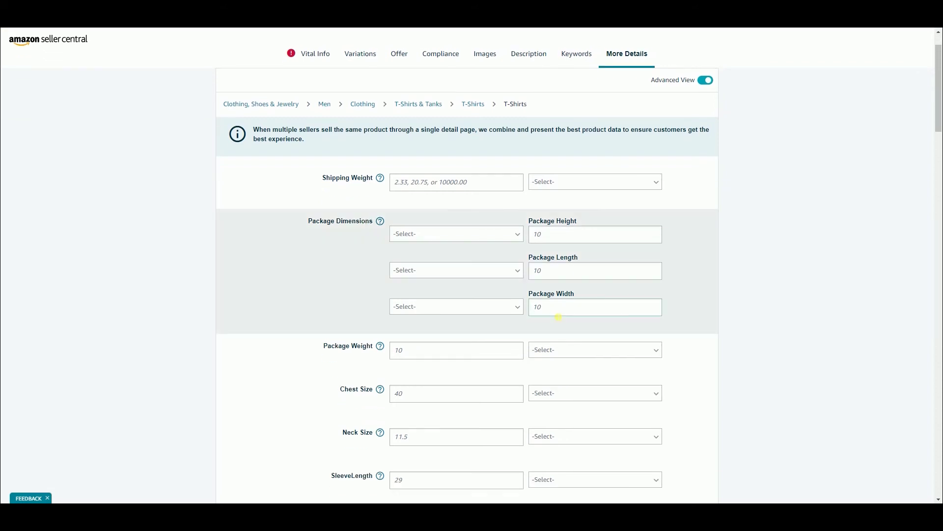
{"action": "scroll", "coordinate": [559, 317], "scroll_direction": "down", "scroll_amount": 5}
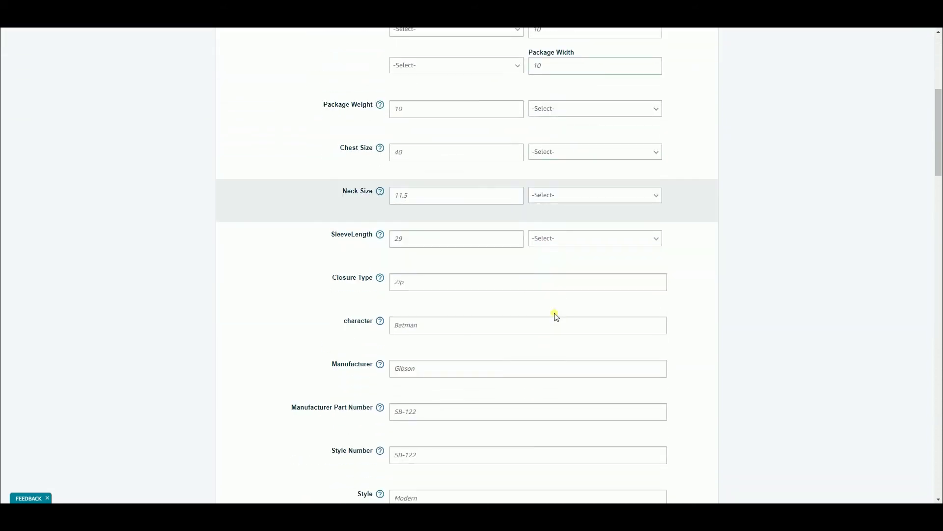
{"action": "scroll", "coordinate": [555, 316], "scroll_direction": "down", "scroll_amount": 9}
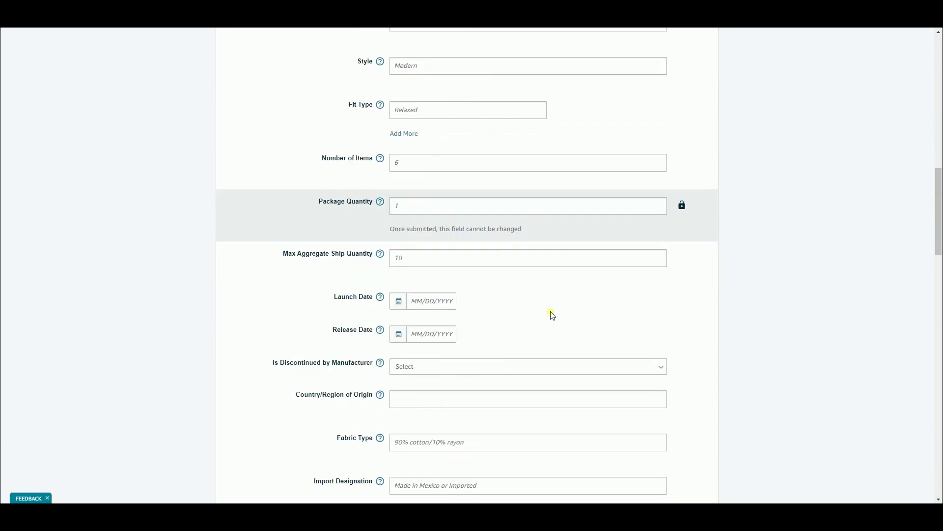
{"action": "scroll", "coordinate": [553, 315], "scroll_direction": "down", "scroll_amount": 2}
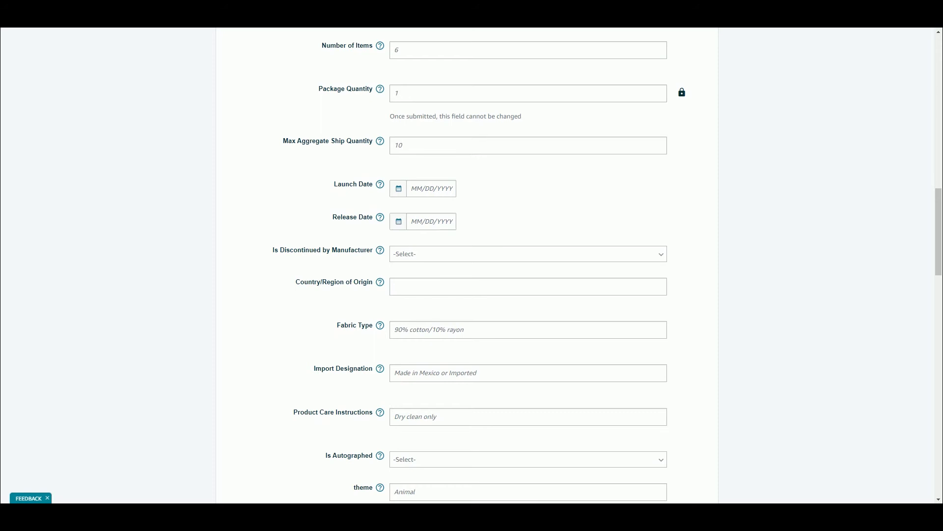
Go to Catalog > Add Products to reach the 'Find your products in Amazon's catalog' page.
{"action": "left_click", "coordinate": [137, 288]}
{"action": "scroll", "coordinate": [219, 309], "scroll_direction": "up", "scroll_amount": 12}
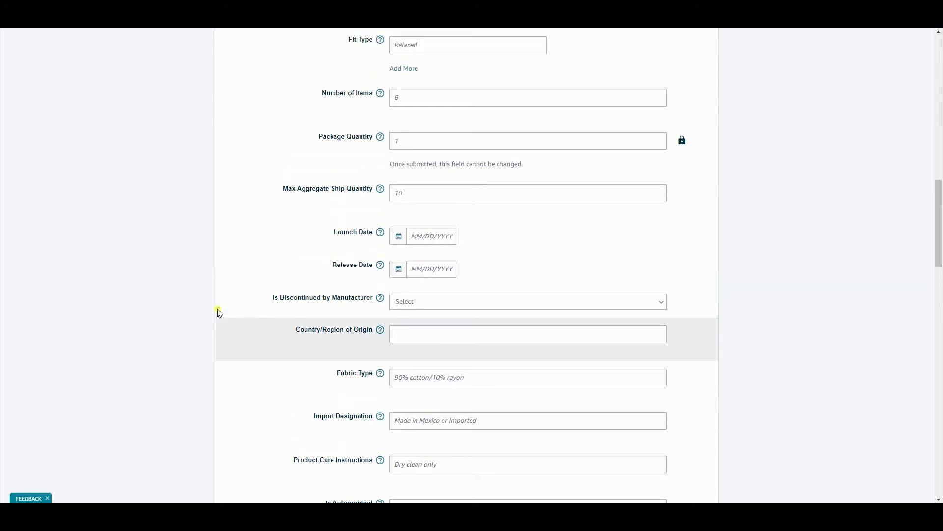
{"action": "scroll", "coordinate": [315, 339], "scroll_direction": "down", "scroll_amount": 20}
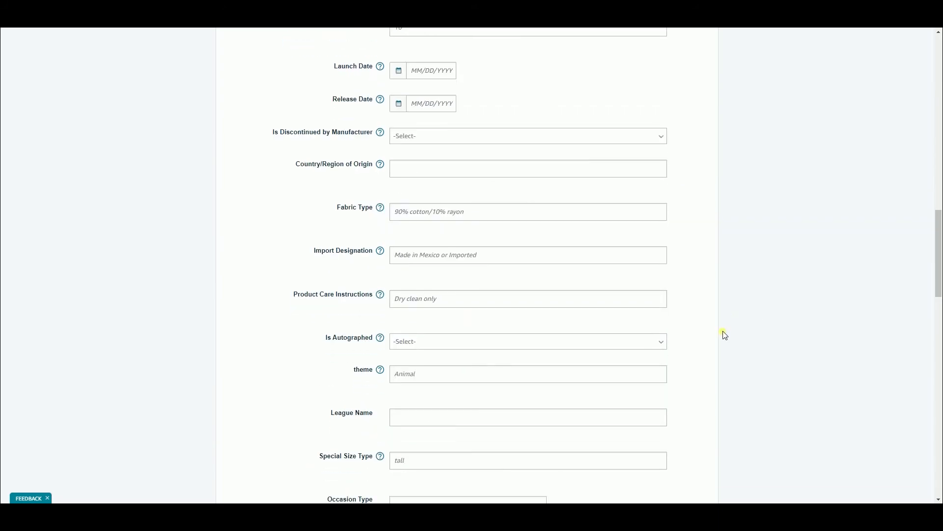
{"action": "scroll", "coordinate": [713, 335], "scroll_direction": "down", "scroll_amount": 15}
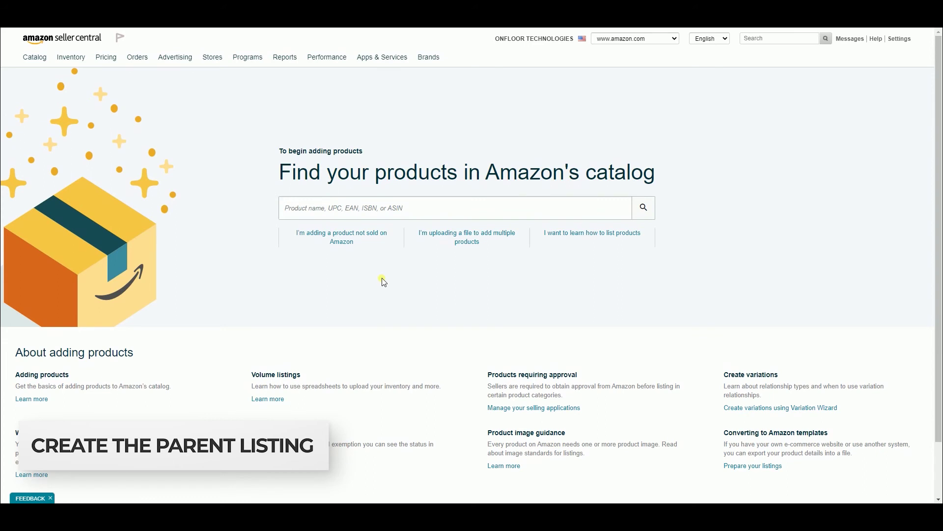
Start a product not sold on Amazon under Men > T-Shirts & Tanks > T-Shirts via a TSHIRT category search.
{"action": "left_click", "coordinate": [351, 246]}
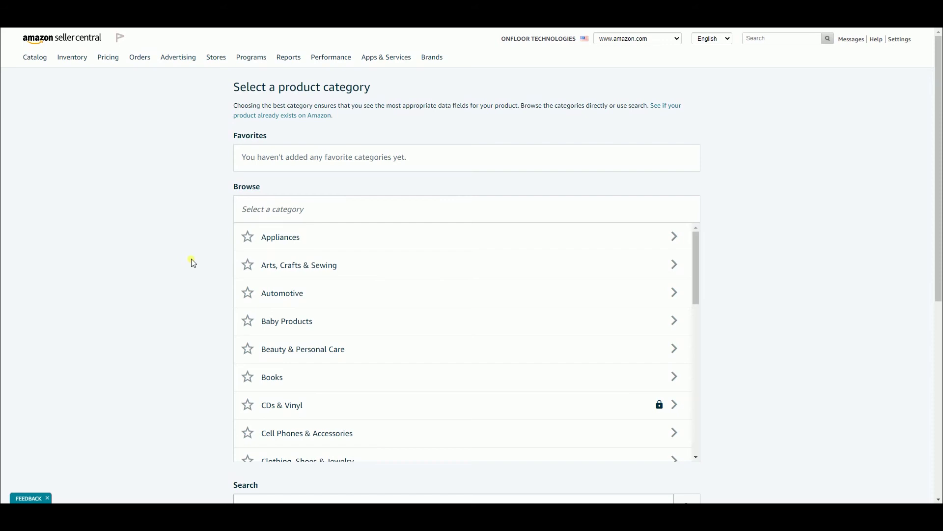
{"action": "scroll", "coordinate": [192, 262], "scroll_direction": "down", "scroll_amount": 5}
{"action": "left_click", "coordinate": [376, 213]}
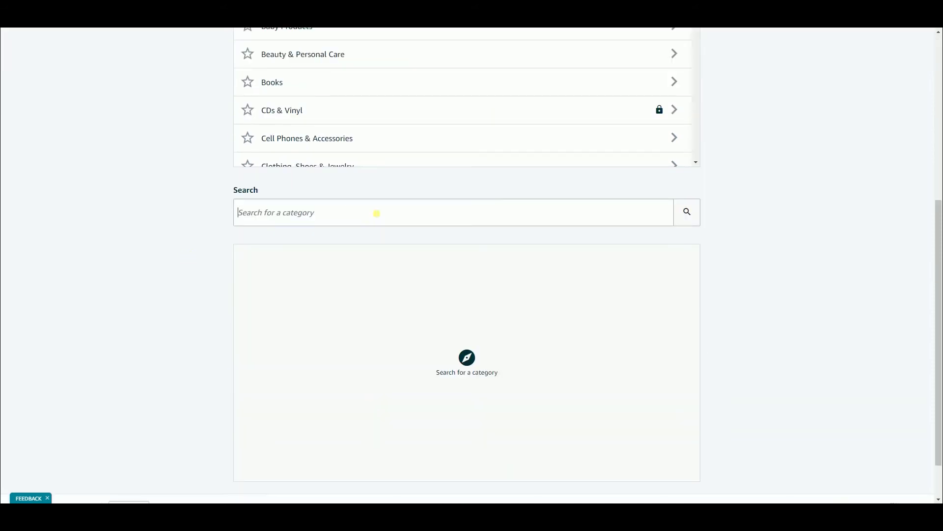
{"action": "type", "text": "TSHIRT"}
{"action": "key", "text": "Return"}
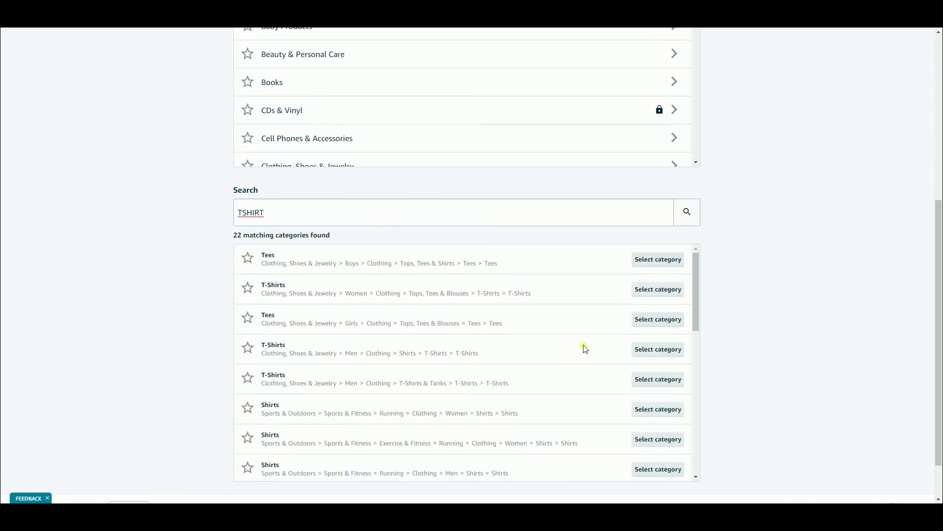
{"action": "left_click", "coordinate": [659, 379]}
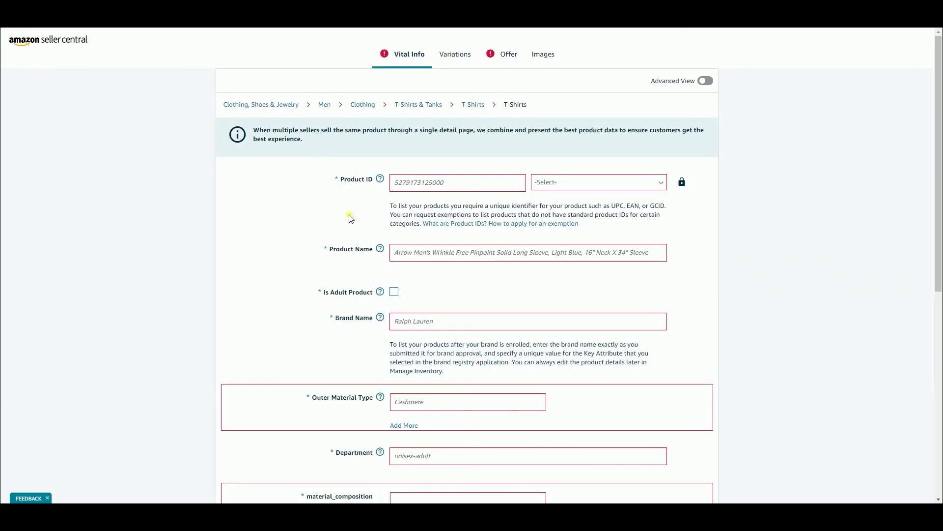
Turn on Advanced View and set the Variations Theme to Color.
{"action": "left_click", "coordinate": [706, 81]}
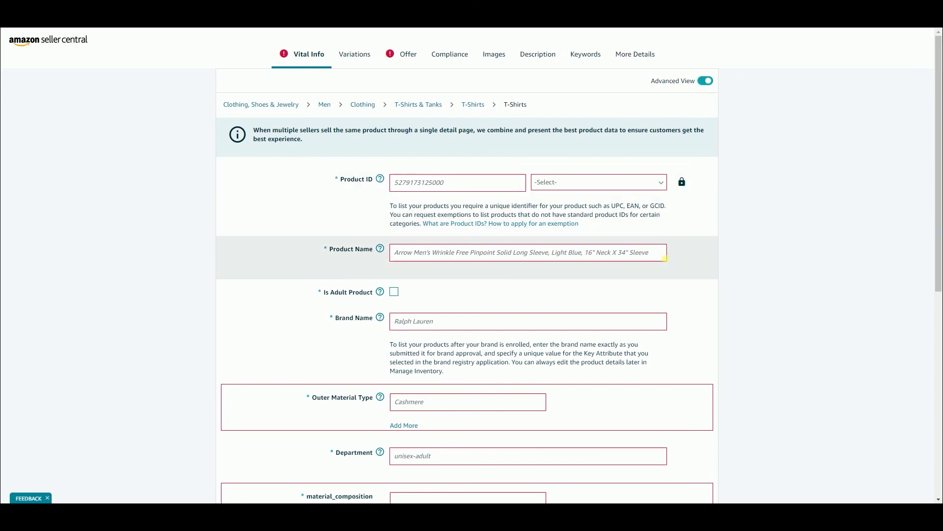
{"action": "left_click", "coordinate": [352, 55]}
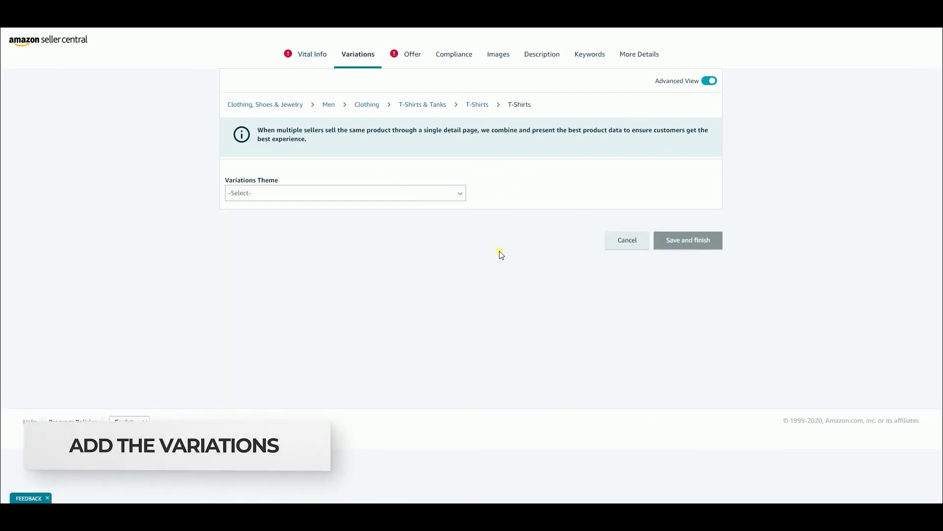
{"action": "left_click", "coordinate": [379, 193]}
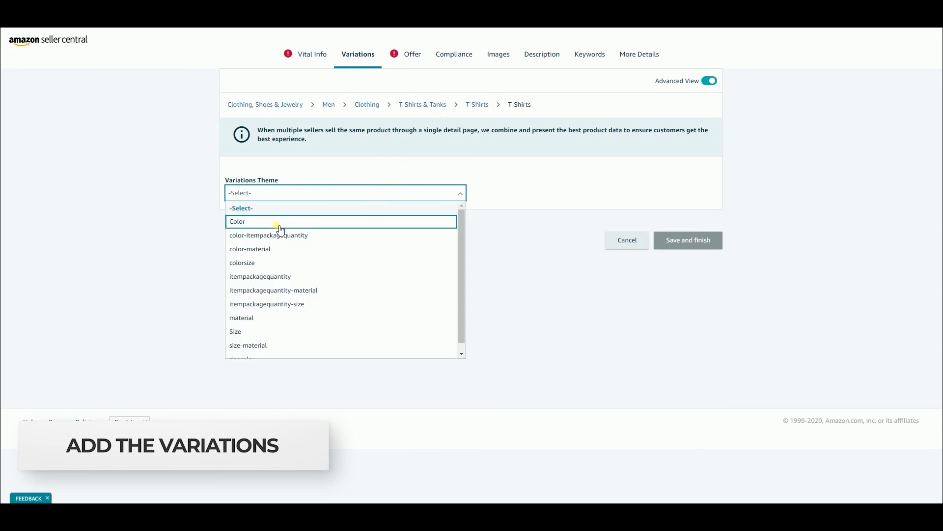
{"action": "left_click", "coordinate": [276, 223]}
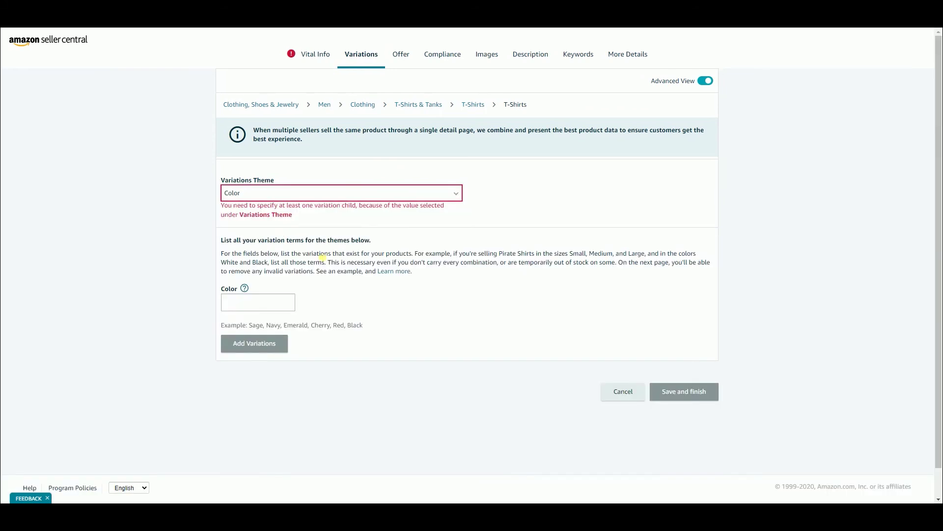
Enter Blue, Yellow and Red as colors and add the variations.
{"action": "key", "text": "Tab"}
{"action": "type", "text": "Blue"}
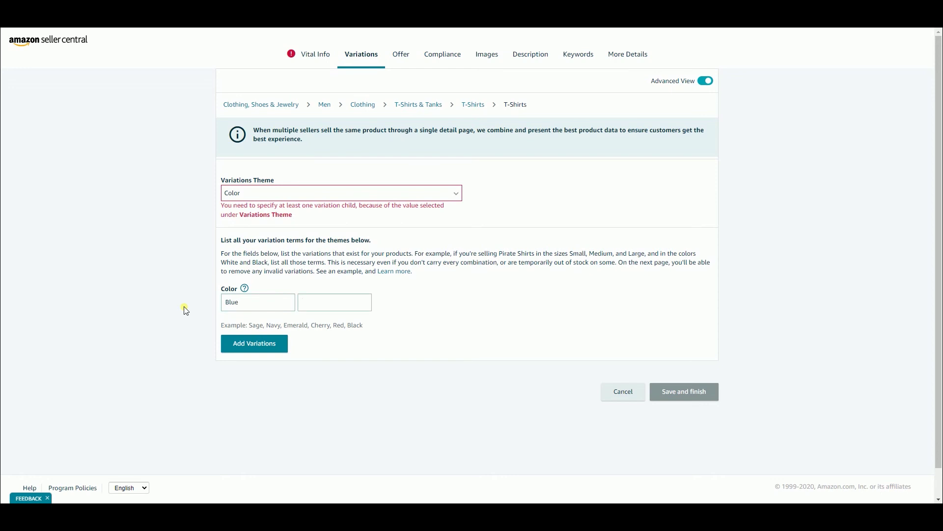
{"action": "type", "text": "Yell"}
{"action": "type", "text": "Red"}
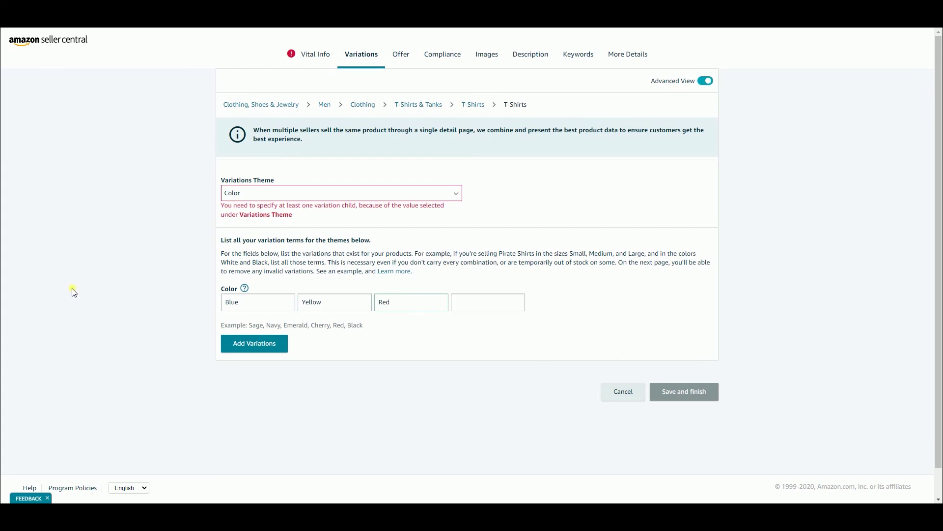
{"action": "left_click", "coordinate": [250, 346]}
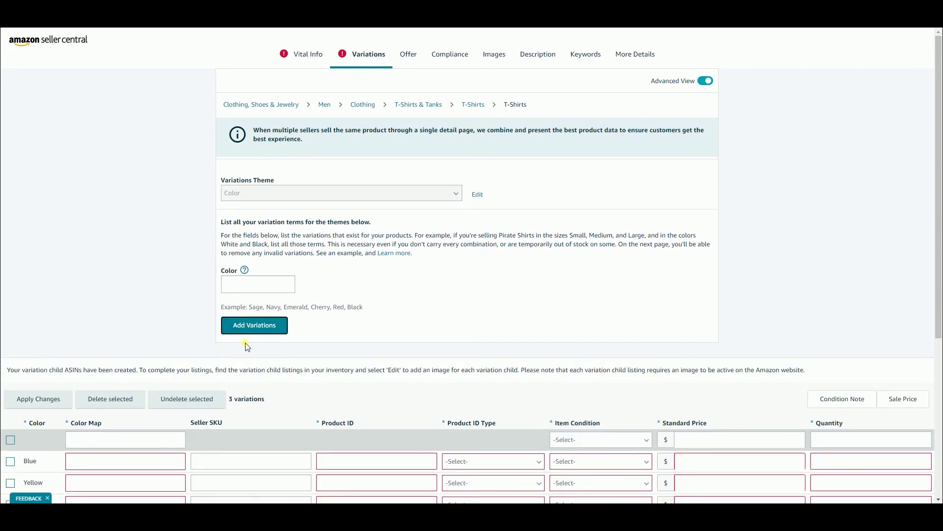
Fill the Blue, Yellow and Red rows with ASIN, New condition and quantity 0.
{"action": "scroll", "coordinate": [248, 347], "scroll_direction": "down", "scroll_amount": 4}
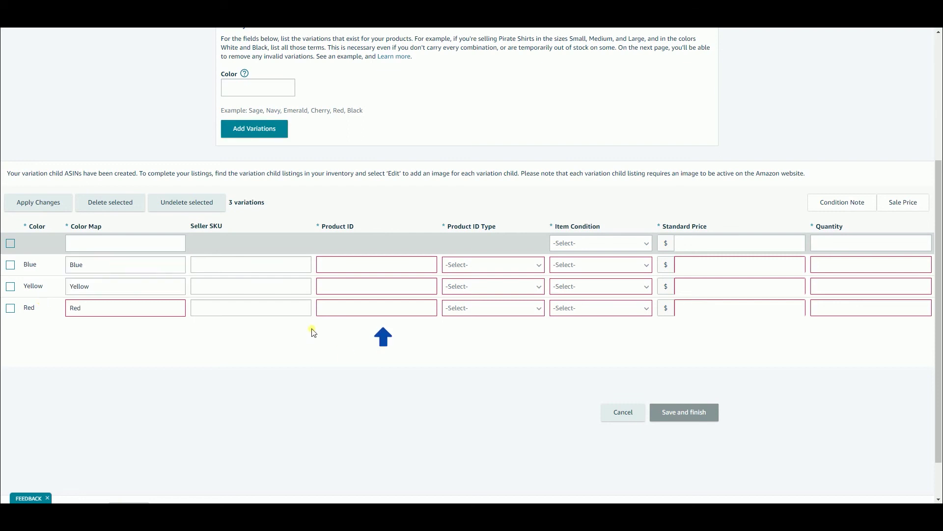
{"action": "left_click", "coordinate": [366, 269]}
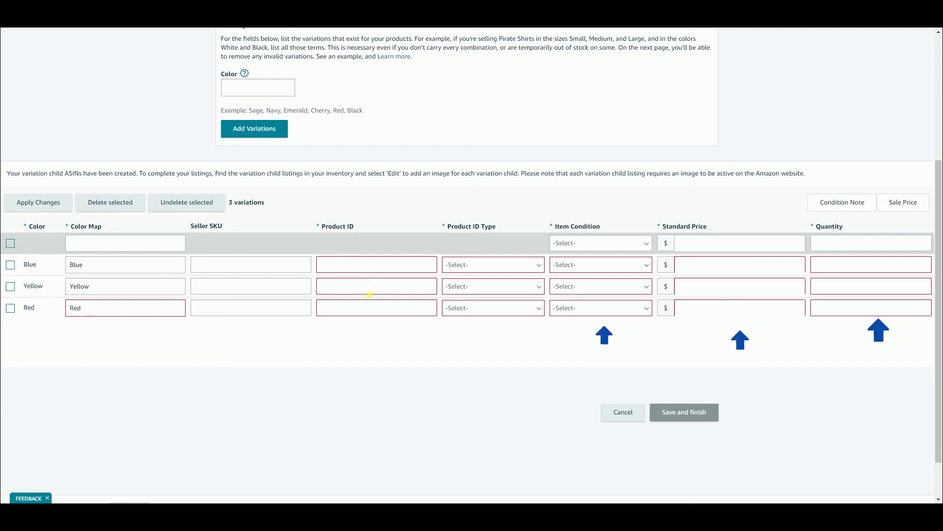
{"action": "left_click", "coordinate": [370, 294]}
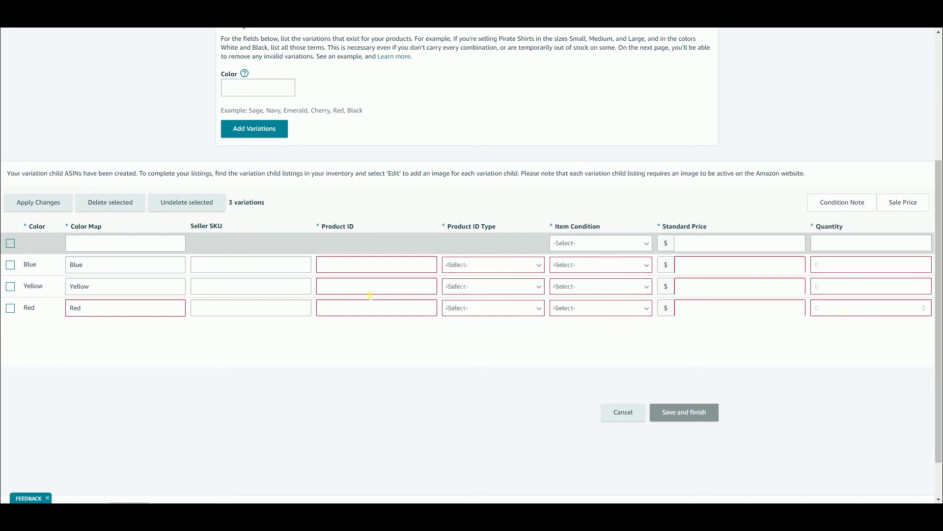
{"action": "left_click", "coordinate": [843, 309]}
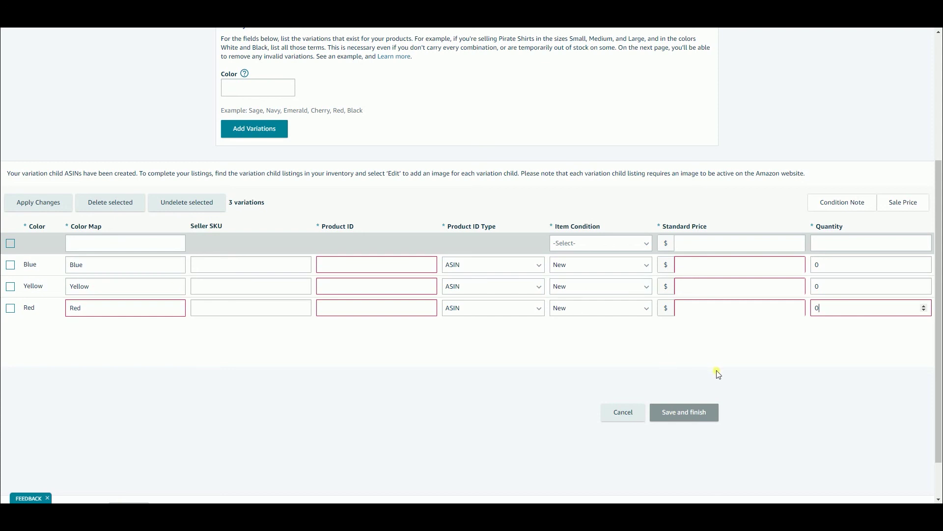
{"action": "scroll", "coordinate": [718, 374], "scroll_direction": "up", "scroll_amount": 4}
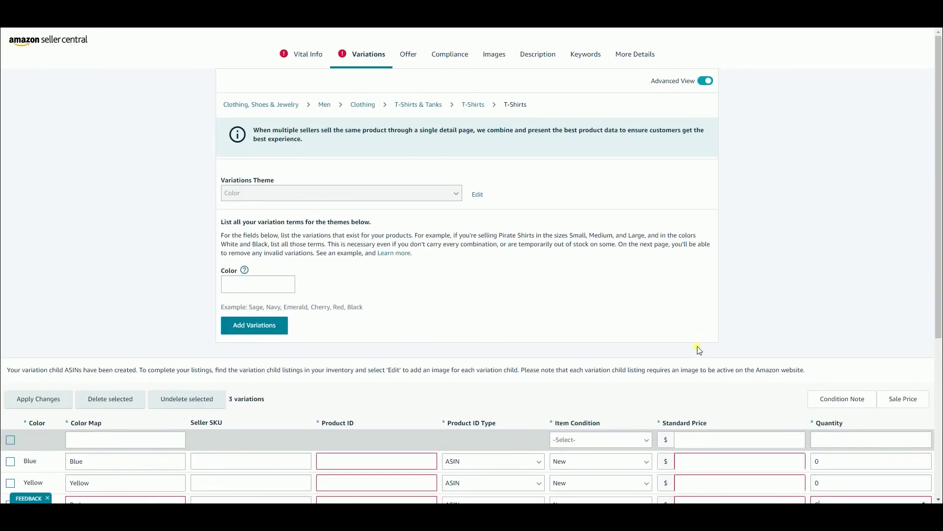
Show the Vital Info tab and scroll down to Size Map and Save and finish.
{"action": "left_click", "coordinate": [305, 55]}
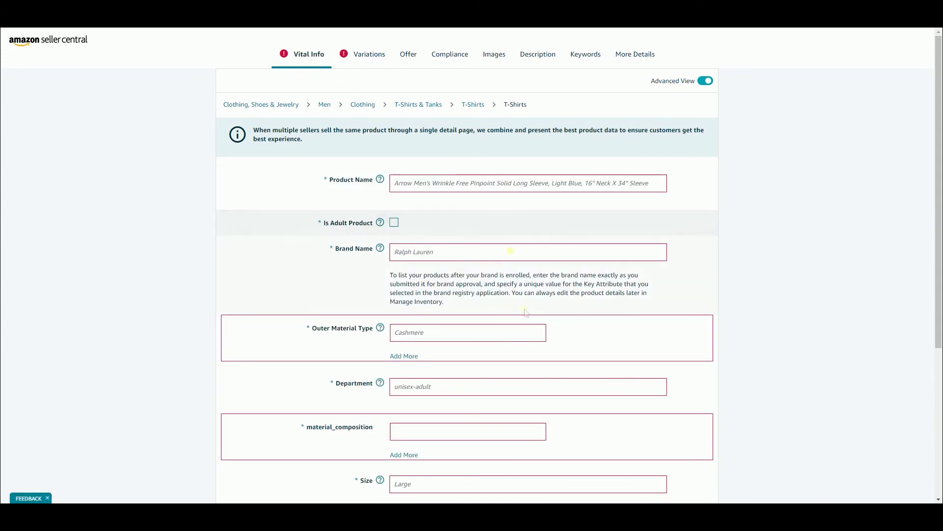
{"action": "scroll", "coordinate": [526, 313], "scroll_direction": "down", "scroll_amount": 4}
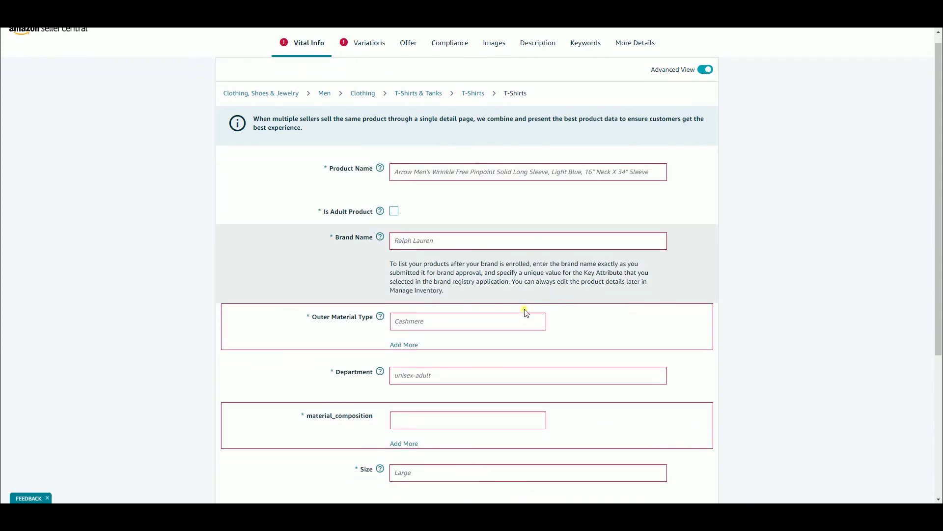